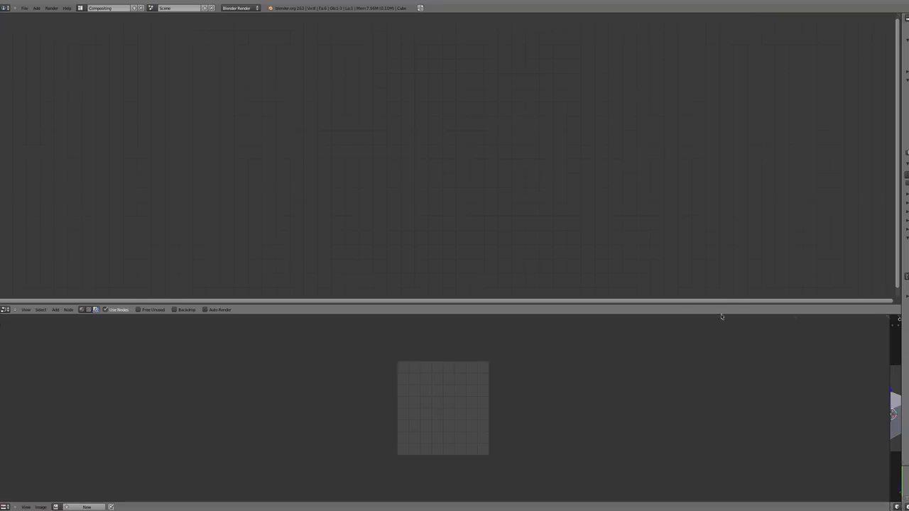
- Enlarge the node editor by shrinking the image editor below it down to its header
left_click_drag(629, 317, 598, 509)
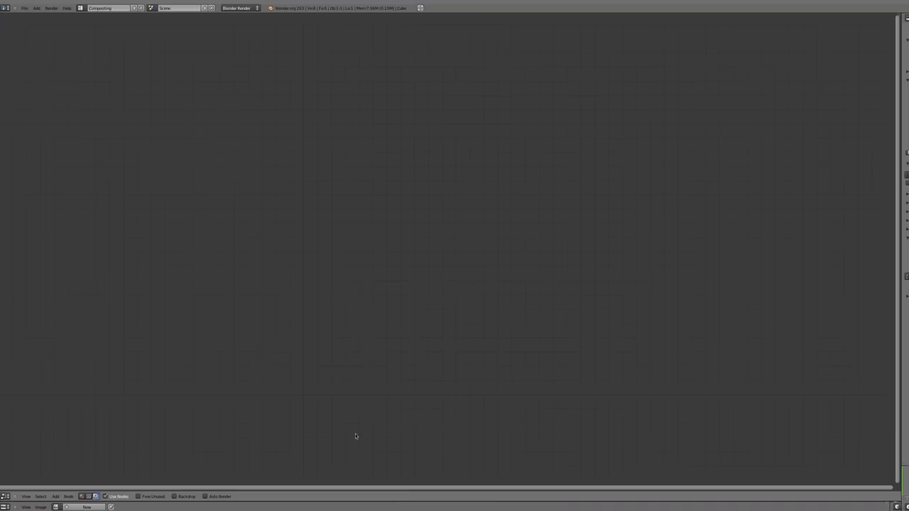
key("shift+a")
mouse_move(458, 502)
left_mouse_down()
mouse_move(459, 487)
mouse_move(458, 505)
left_mouse_up()
- Bring flower.jpeg from the "more images" folder into Blender's node editor as an Image node and reposition the node
key("super+Tab")
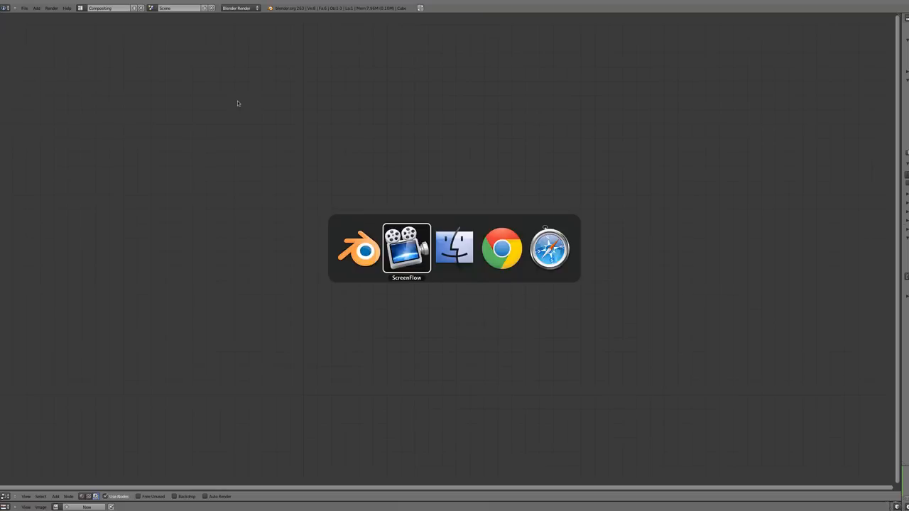
left_click_drag(290, 108, 125, 76)
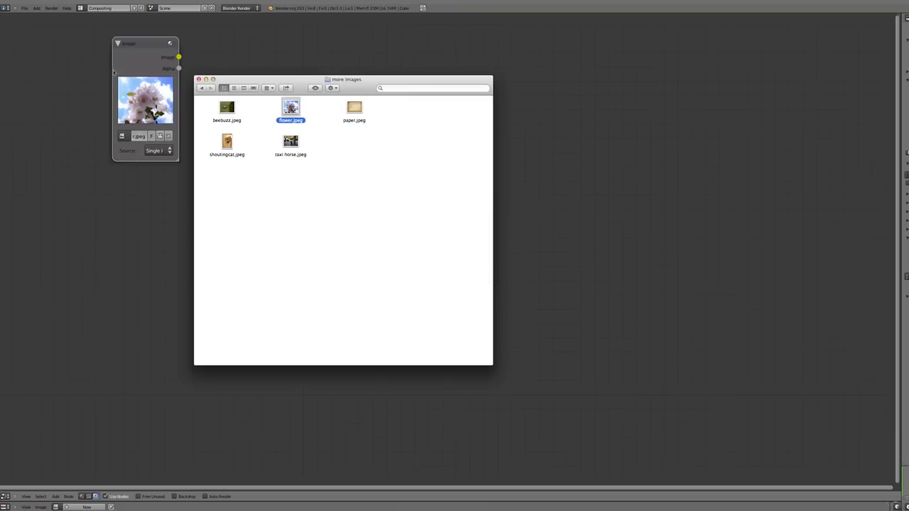
left_click(290, 0)
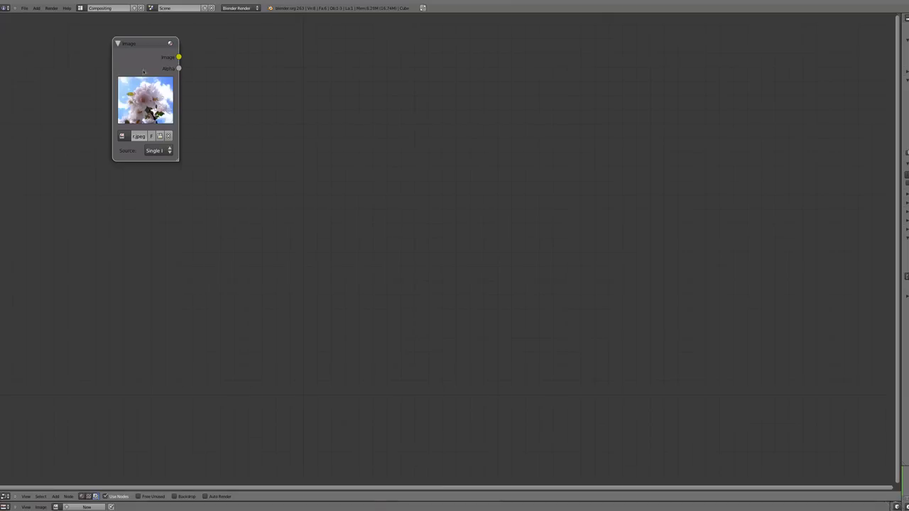
key("g")
left_click(236, 78)
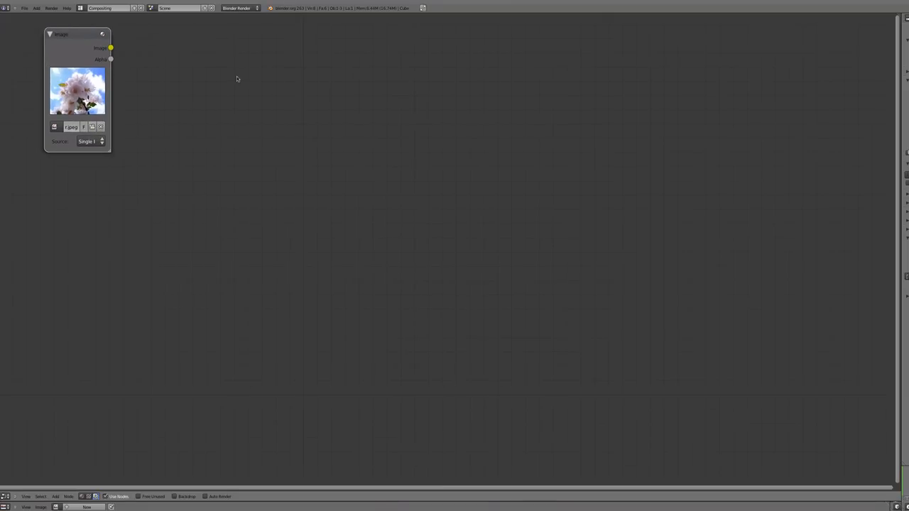
- Add a Viewer output node and connect the Image node's image output to it
key("shift+a")
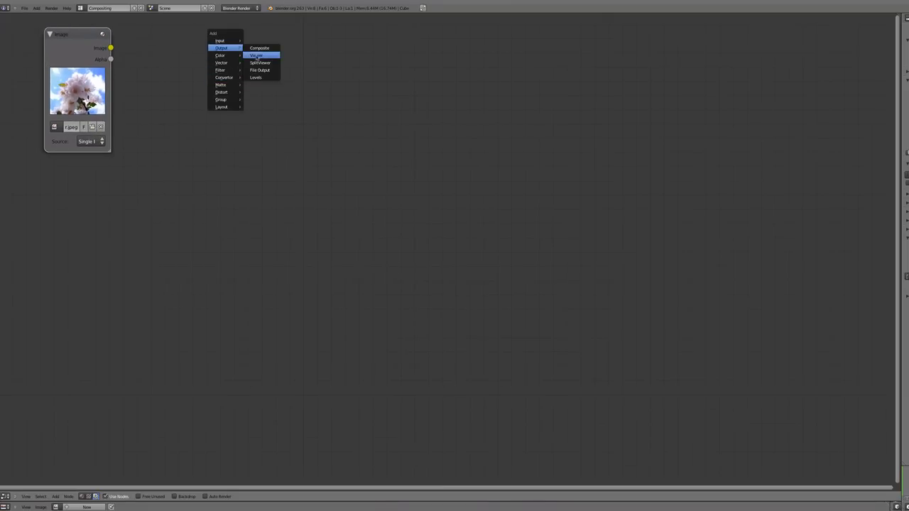
left_click(256, 56)
left_click(257, 136)
left_click(70, 43, "shift")
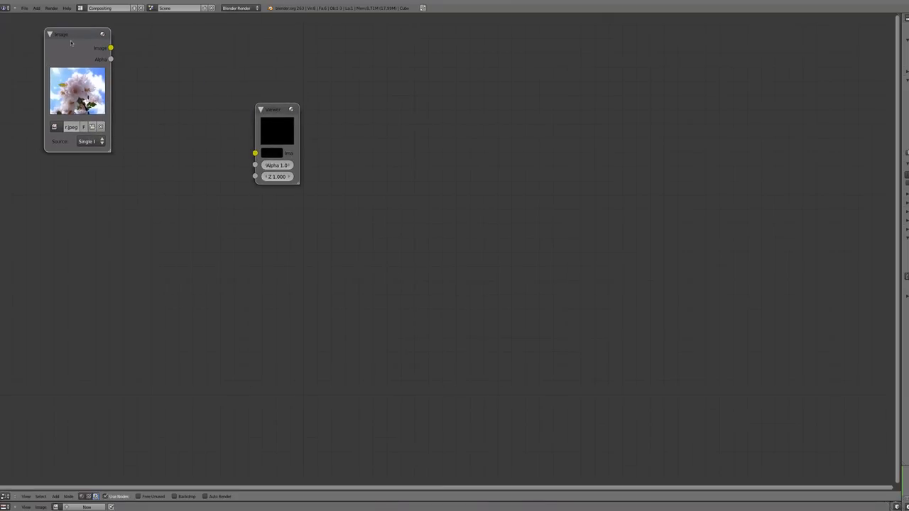
key("f")
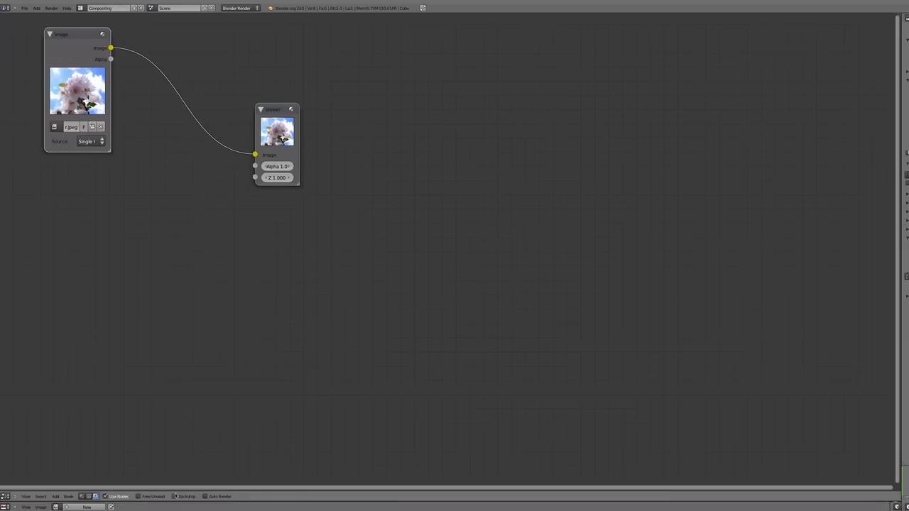
- Enable the node editor's backdrop and move the Viewer and Image nodes off the displayed picture
left_click(175, 497)
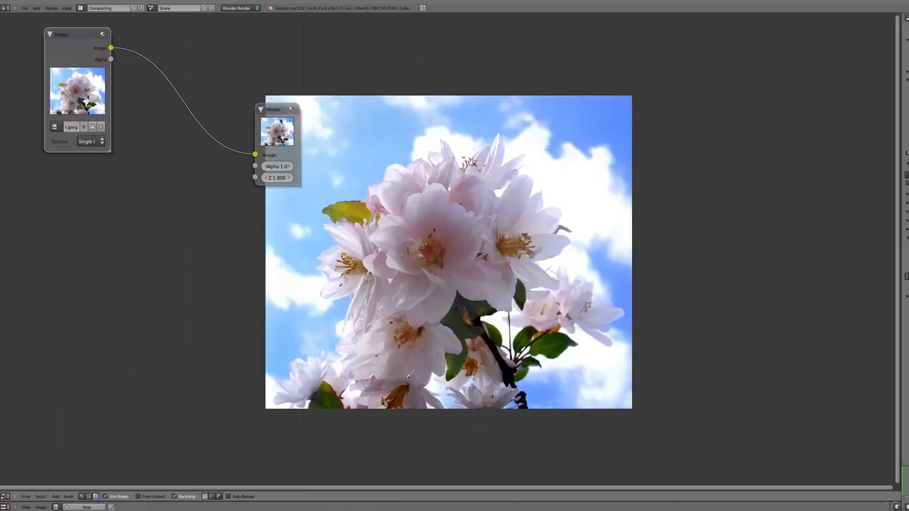
left_click_drag(277, 128, 189, 287)
left_click_drag(84, 51, 113, 69)
scroll(266, 141, "down", 1)
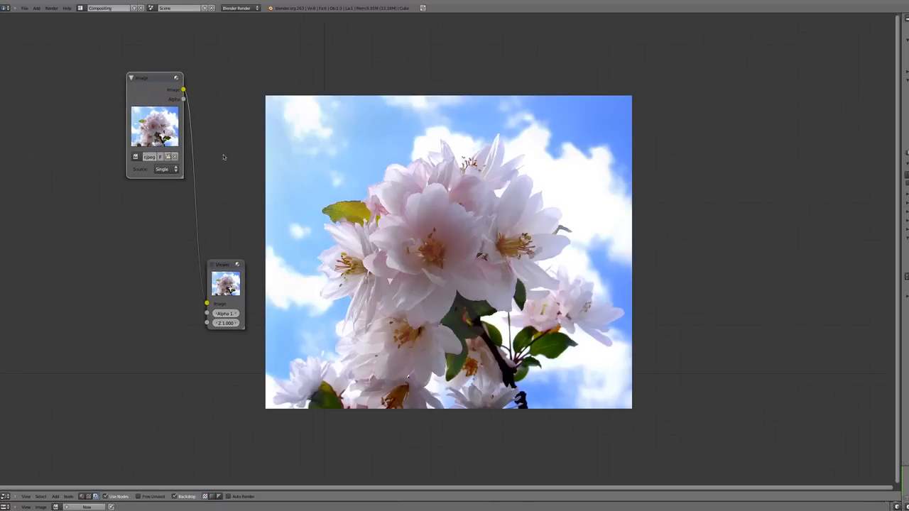
scroll(223, 157, "up", 2)
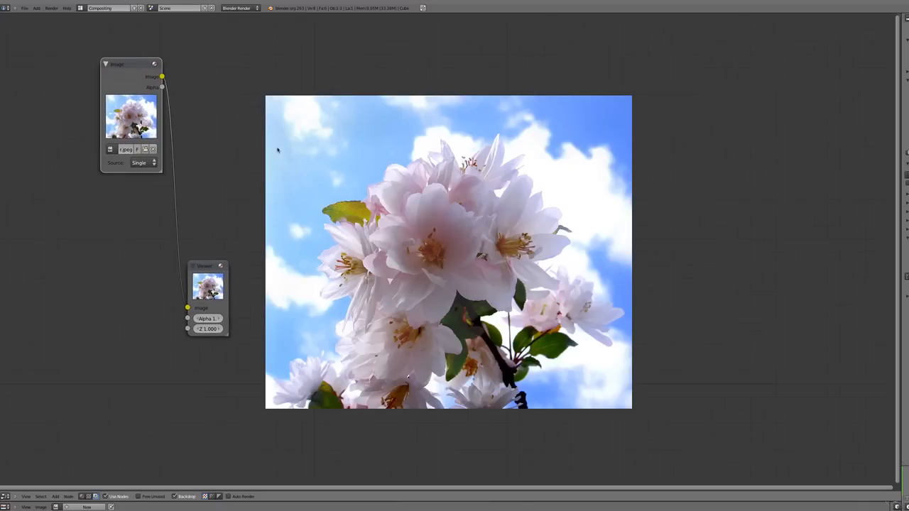
- Show the node editor's properties sidebar, toggle the backdrop off and on there, and widen the sidebar
key("n")
left_click(847, 129)
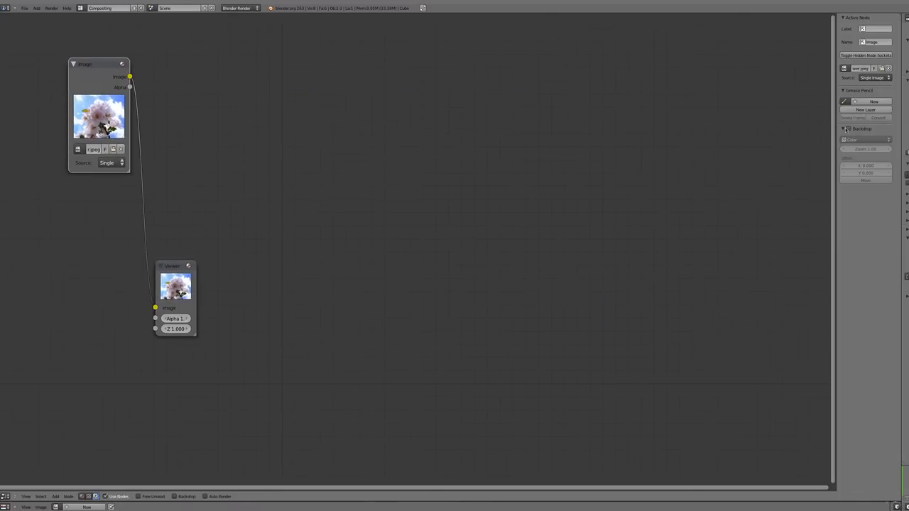
left_click(848, 130)
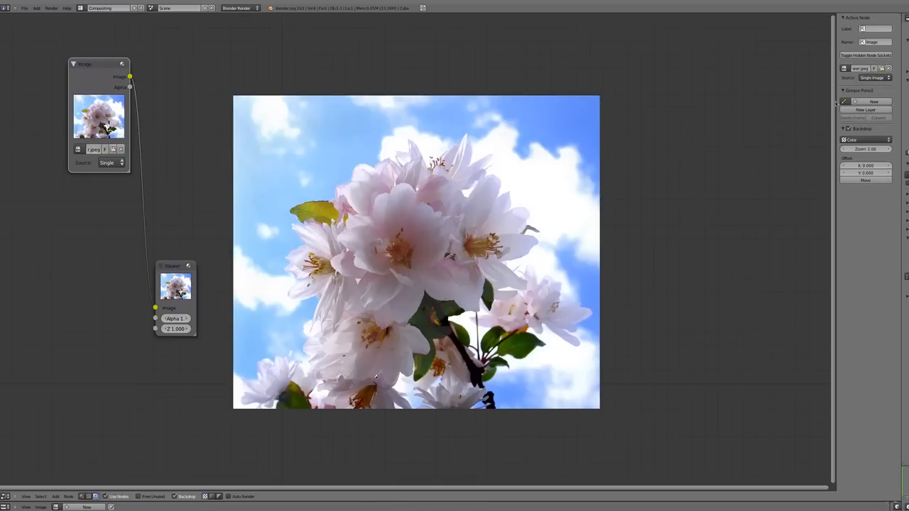
left_click_drag(836, 104, 792, 102)
- Toggle the backdrop off and on repeatedly, leaving it enabled, and adjust its zoom to about 1.00
left_click(802, 128)
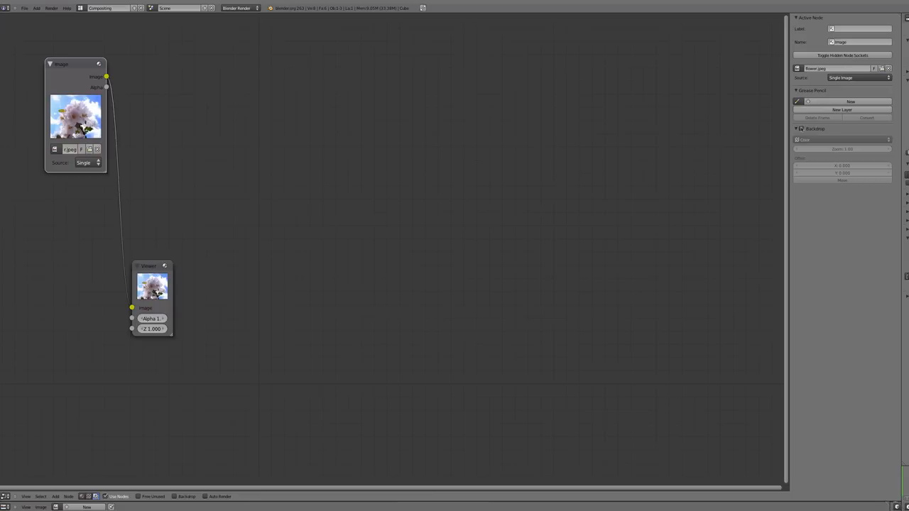
left_click(801, 129)
left_click(801, 128)
left_click(801, 128)
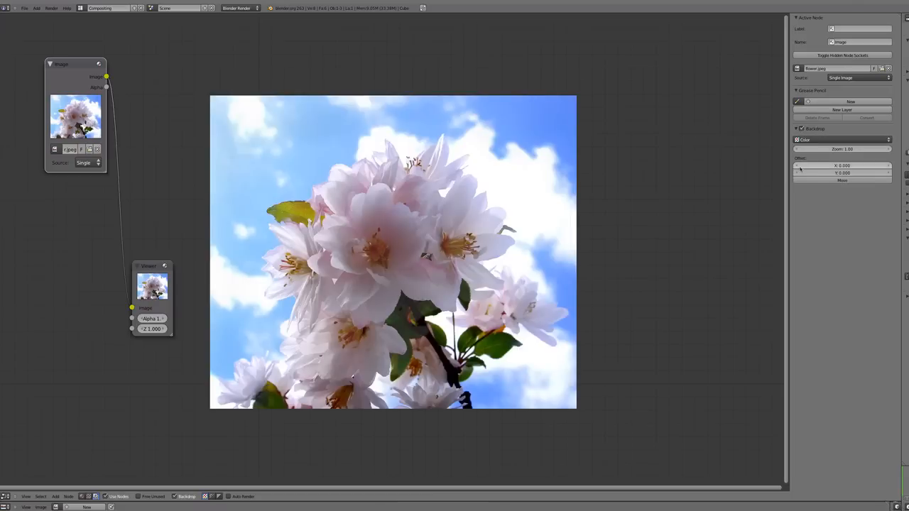
left_click_drag(811, 153, 836, 153)
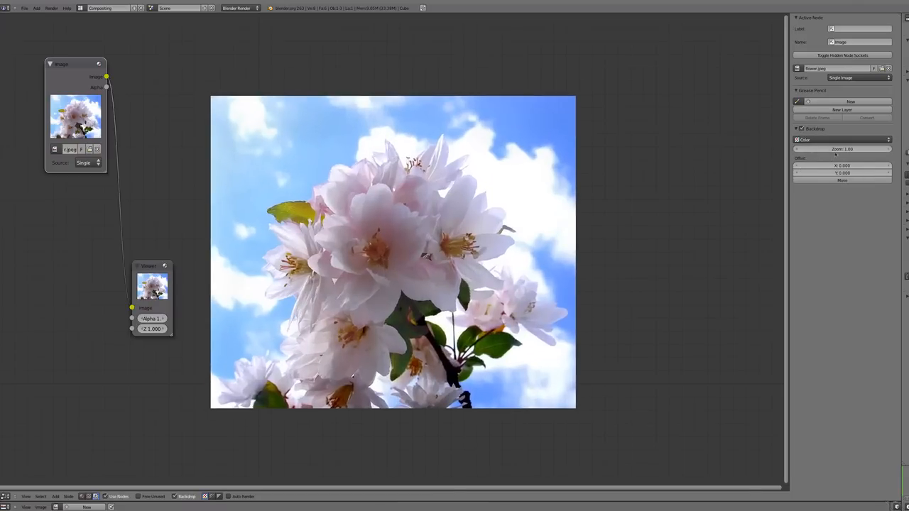
- Spread the Image and Viewer nodes apart beside the backdrop to make room for another node
left_click_drag(77, 93, 53, 99)
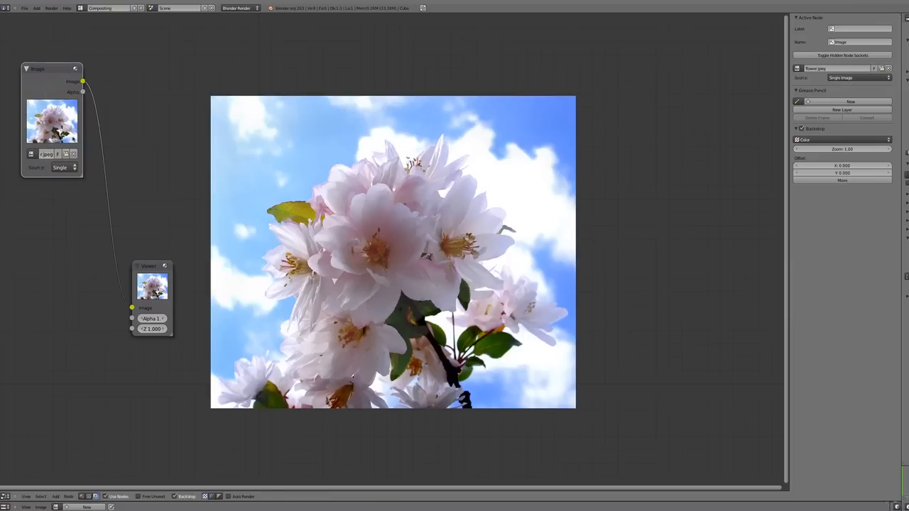
left_click_drag(149, 268, 153, 194)
scroll(123, 156, "up", 2)
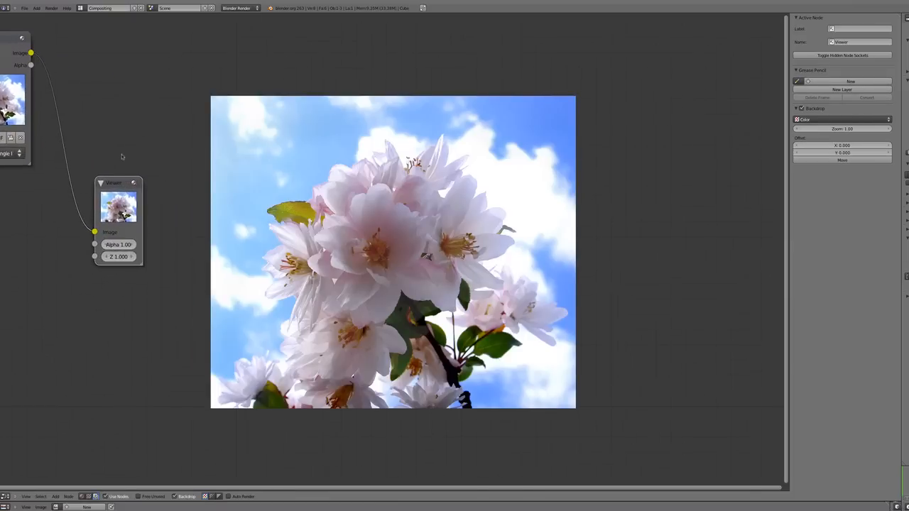
scroll(123, 156, "down", 5)
scroll(128, 156, "up", 1)
left_click_drag(73, 103, 36, 101)
- Add a ColorRamp converter node between the Image and Viewer nodes, moving the Viewer below the picture
key("shift+a")
mouse_move(114, 132)
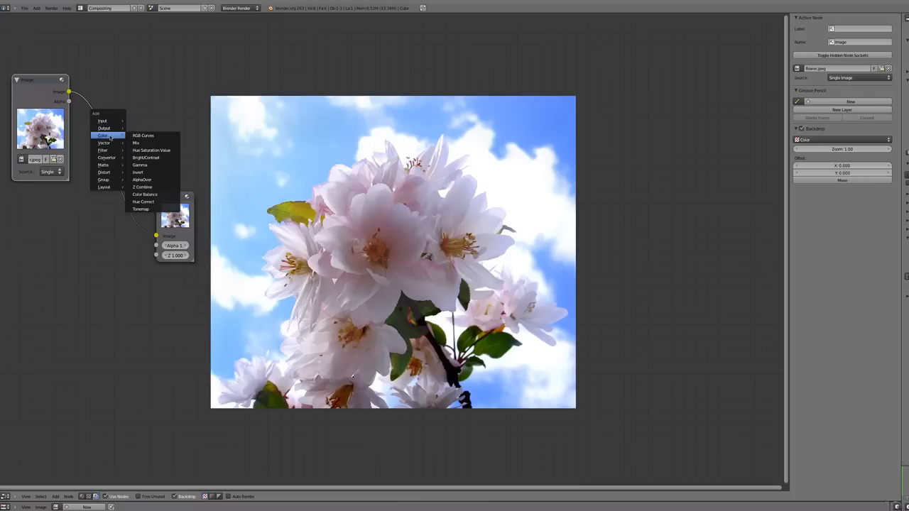
mouse_move(106, 158)
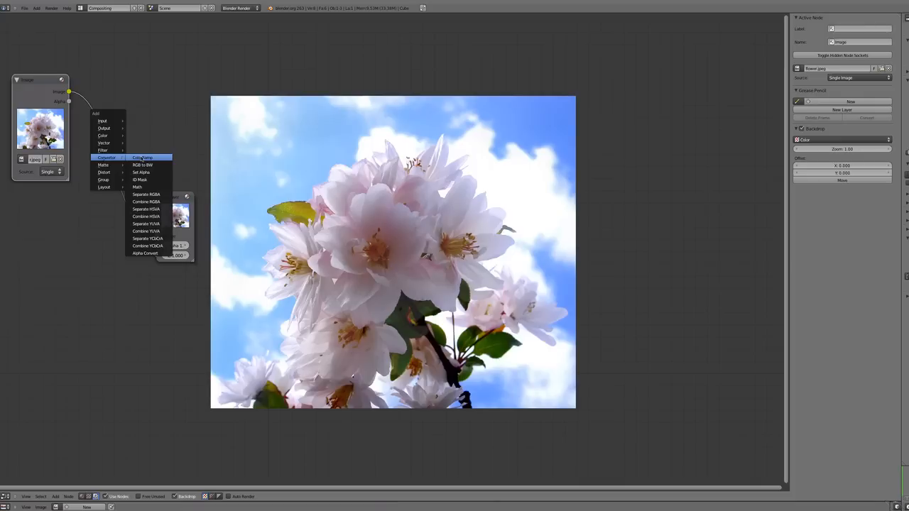
left_click(142, 158)
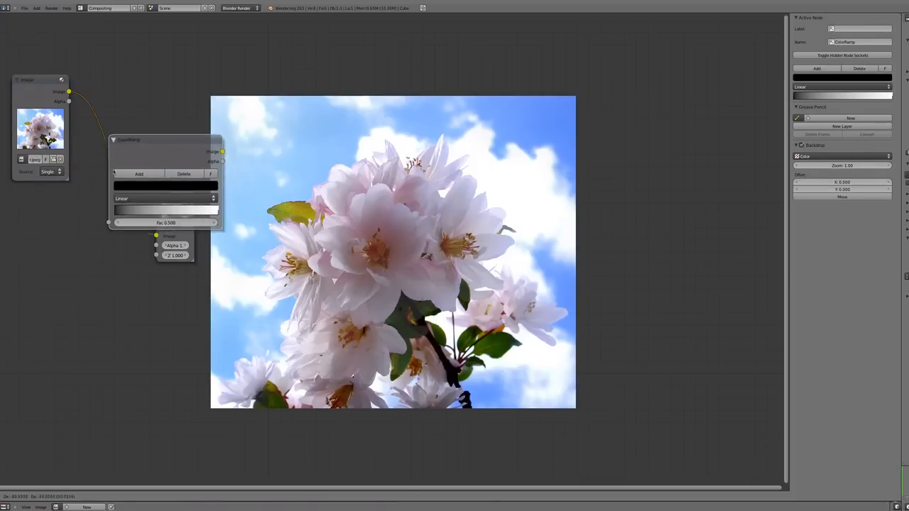
left_click(80, 270)
left_click_drag(177, 221, 237, 441)
left_click_drag(86, 291, 150, 64)
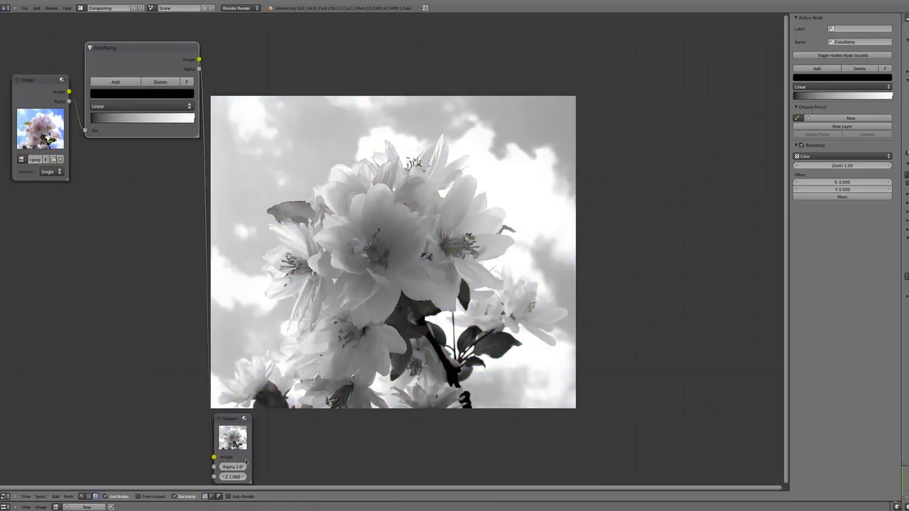
- Rearrange the Viewer, ColorRamp and Image nodes so the links between them are easy to follow
left_click_drag(231, 426, 255, 26)
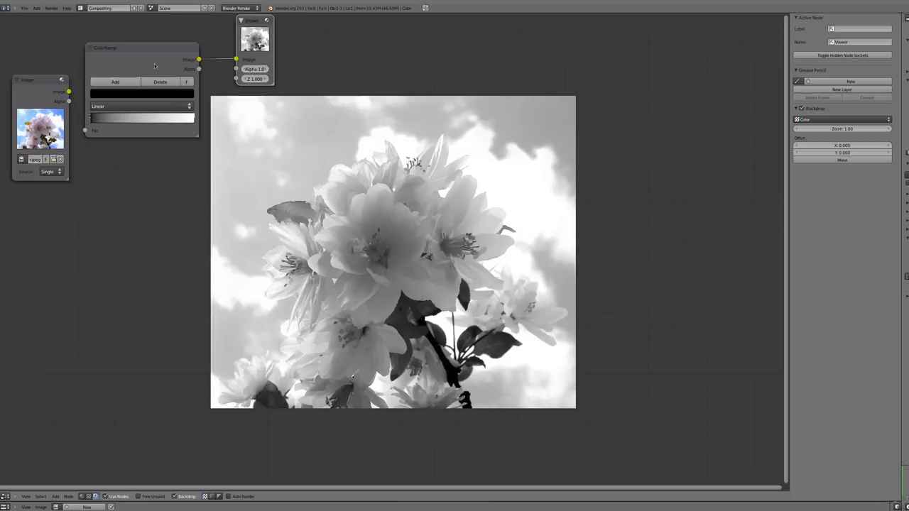
left_click_drag(147, 69, 155, 76)
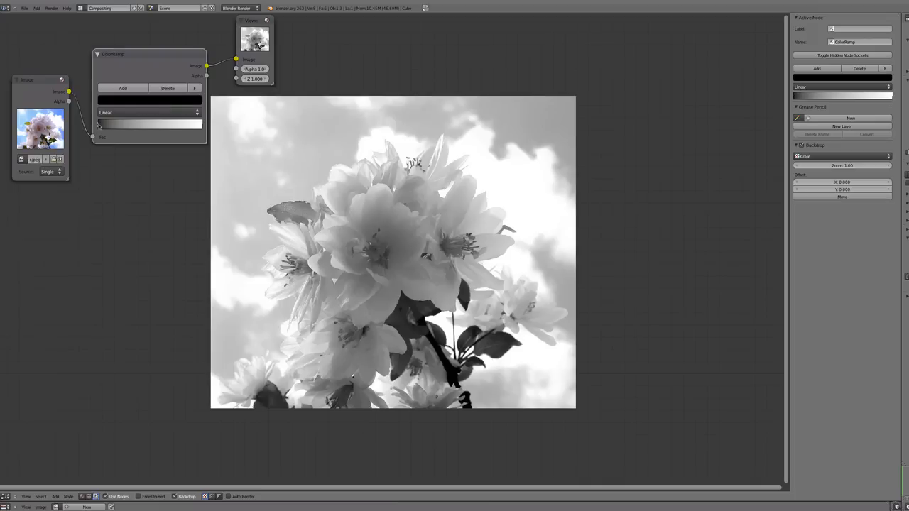
left_click_drag(60, 99, 50, 72)
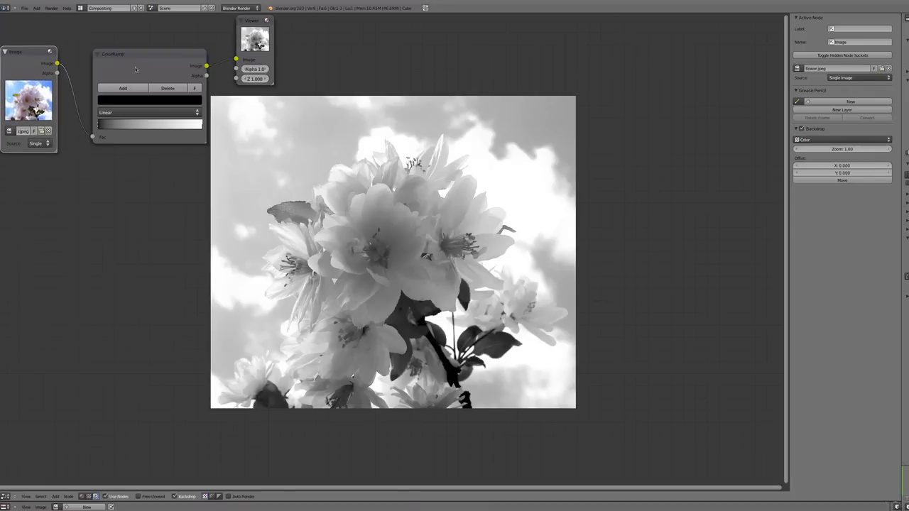
left_click_drag(259, 44, 281, 112)
scroll(282, 112, "down", 3)
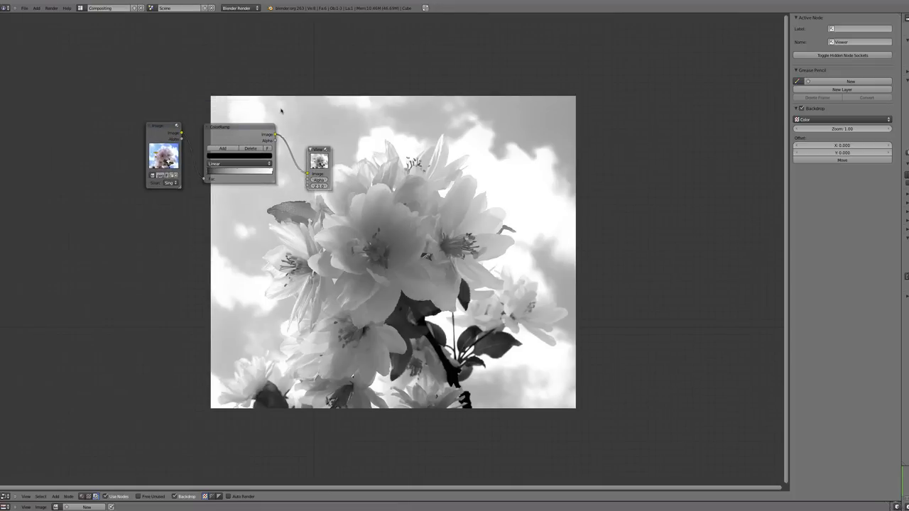
left_click_drag(167, 146, 84, 85)
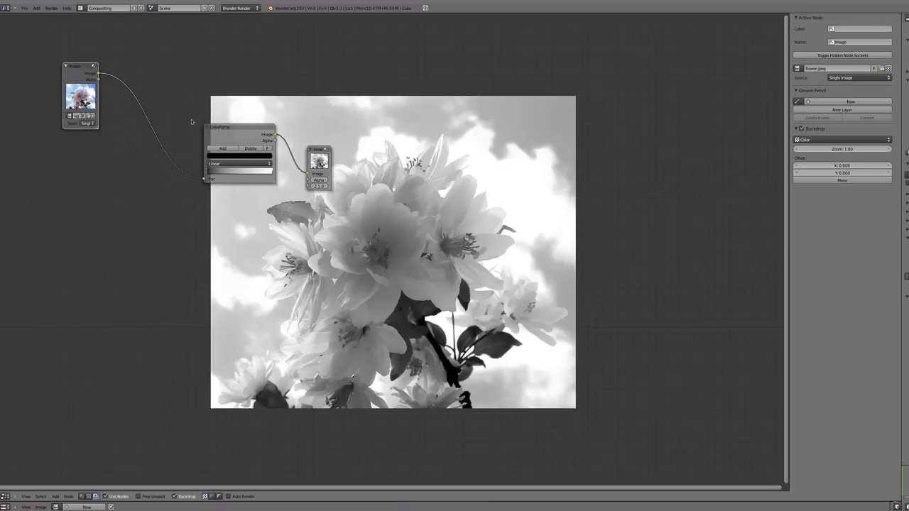
left_click_drag(213, 129, 143, 135)
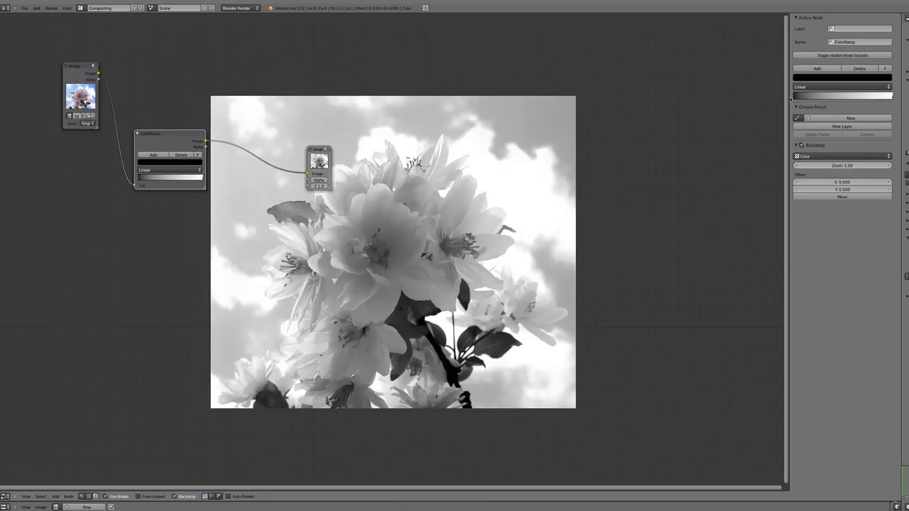
- Widen the properties sidebar and move all three nodes clear of the backdrop picture
left_click_drag(791, 100, 752, 101)
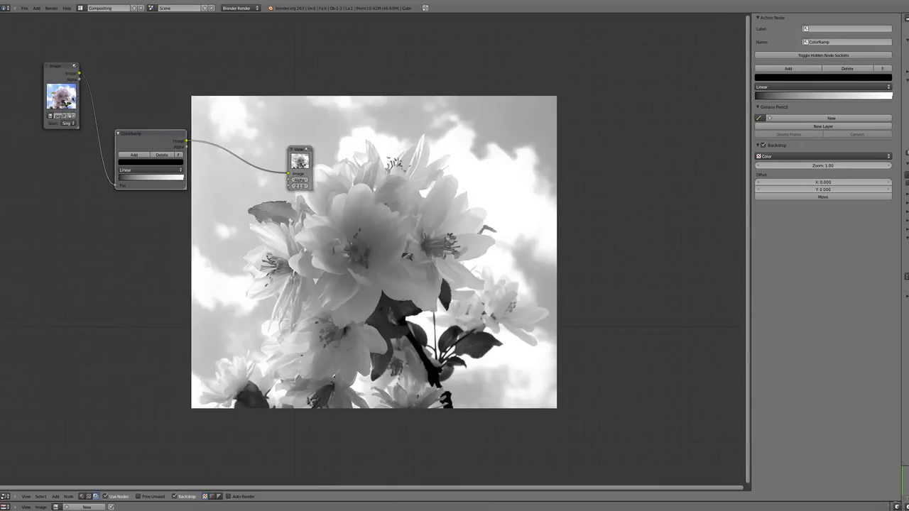
left_click_drag(299, 162, 172, 242)
left_click_drag(123, 132, 97, 36)
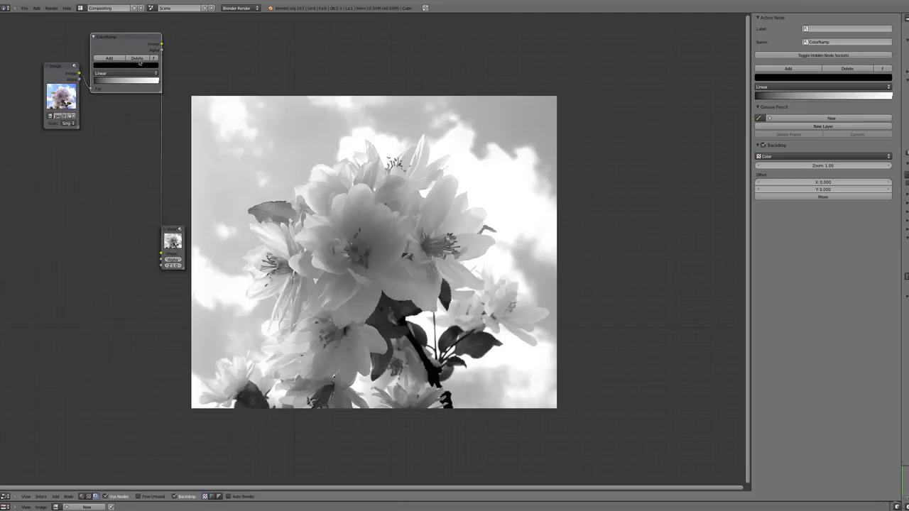
left_click_drag(49, 86, 22, 73)
left_click_drag(117, 43, 101, 88)
- Move the ColorRamp's black stop to nearly the middle of the gradient and its white stop inward to raise the contrast
left_click_drag(79, 130, 92, 130)
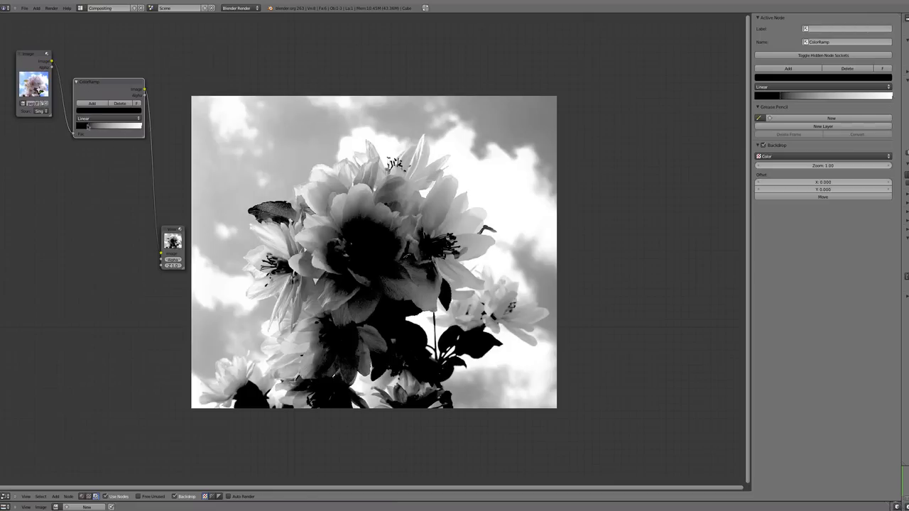
left_click_drag(87, 127, 94, 128)
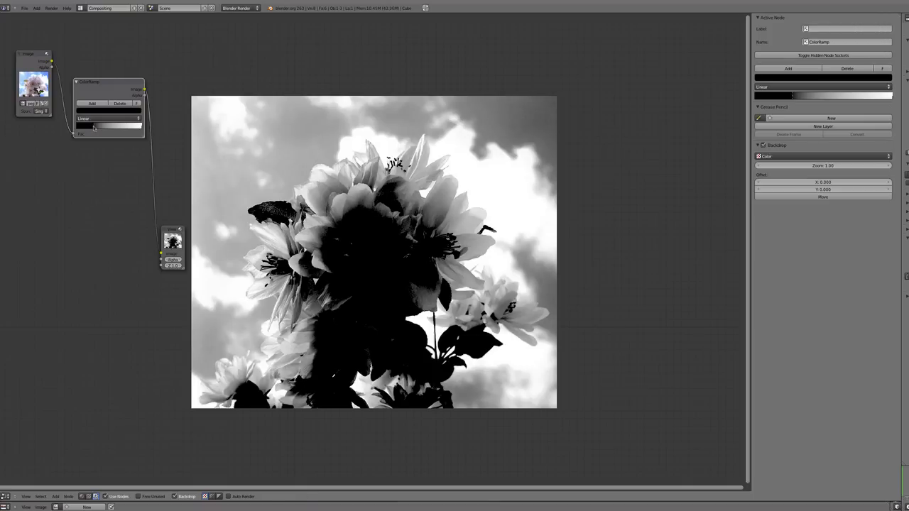
left_click(139, 127)
left_click_drag(138, 128, 114, 128)
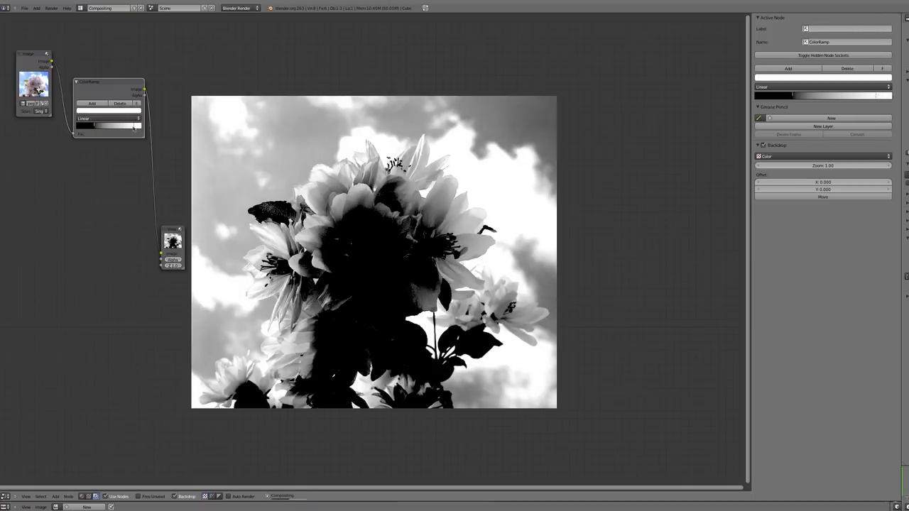
left_click_drag(96, 127, 106, 127)
left_click(130, 126)
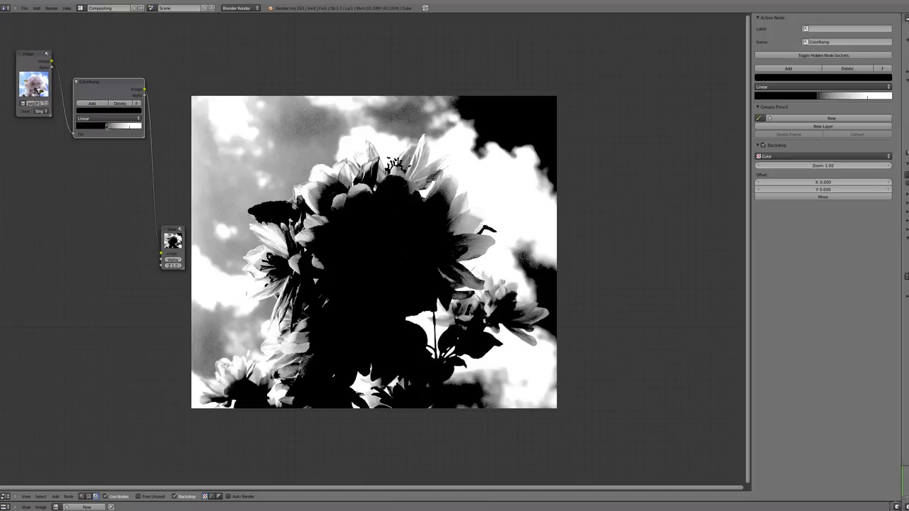
mouse_move(106, 127)
left_mouse_down()
mouse_move(130, 126)
mouse_move(106, 127)
left_mouse_up()
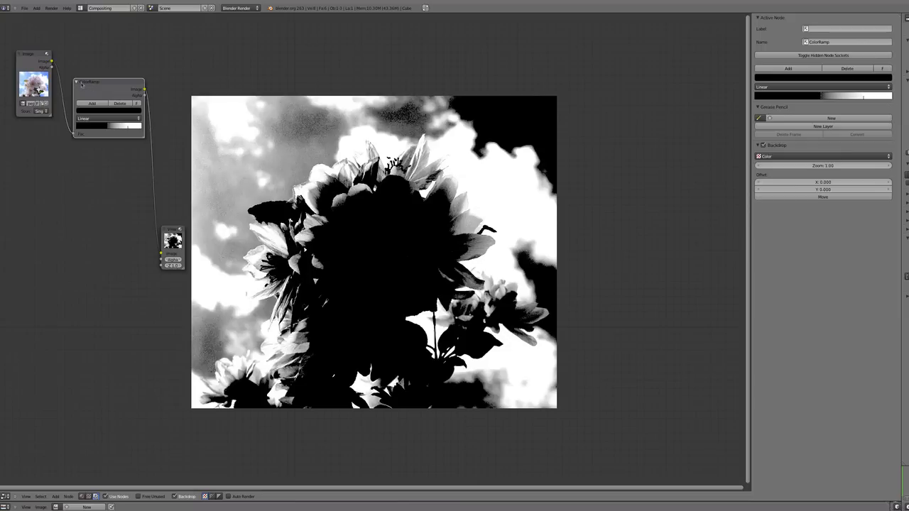
- Move the ColorRamp node down between the Image and Viewer nodes and collapse it
left_click_drag(102, 88, 101, 138)
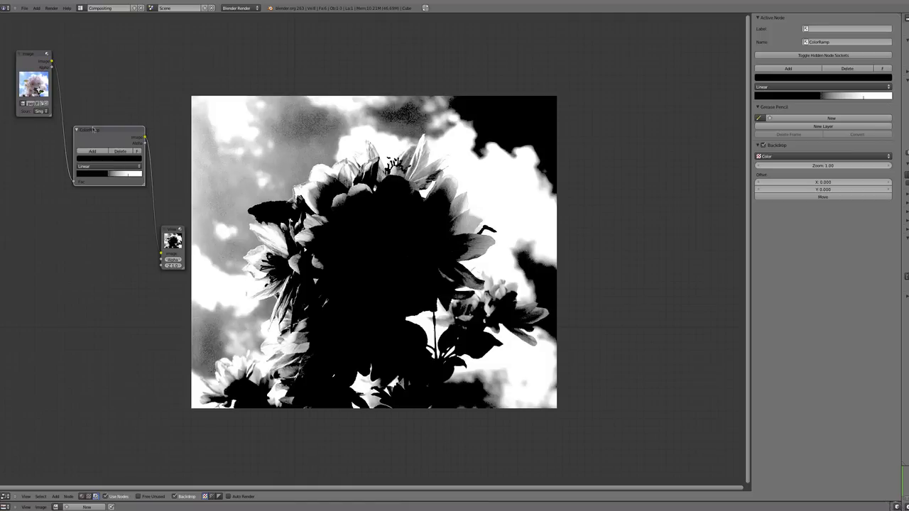
mouse_move(91, 127)
left_mouse_down()
mouse_move(93, 141)
mouse_move(93, 125)
mouse_move(92, 133)
left_mouse_up()
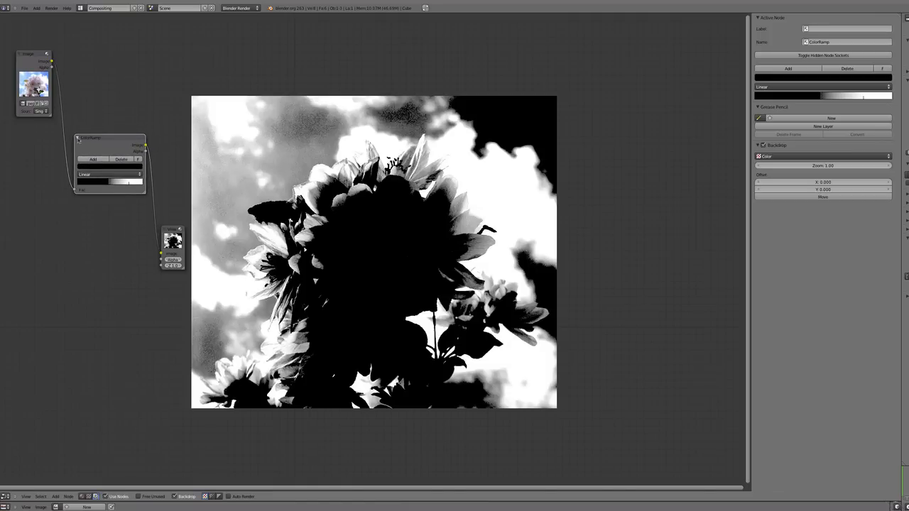
left_click(78, 139)
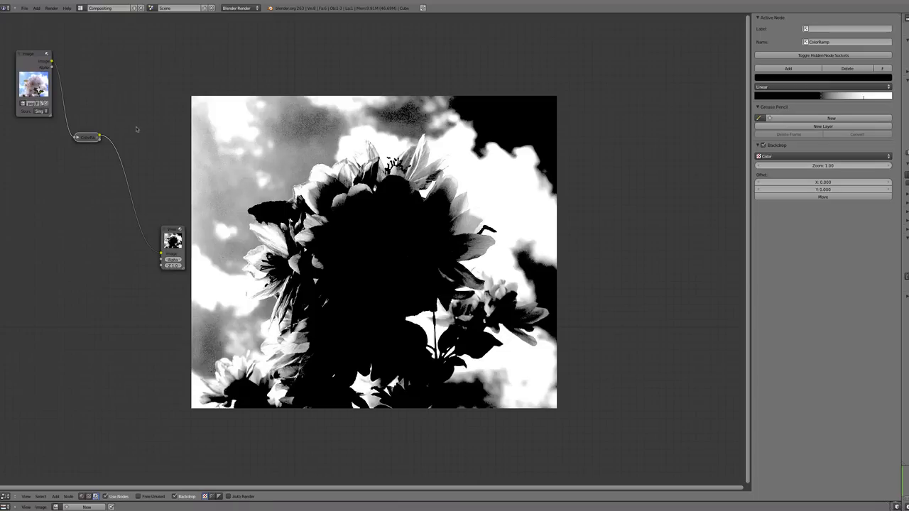
- Add a Blur filter node between the ColorRamp and Viewer nodes, and move the Blur and Viewer nodes lower
key("shift+a")
key("Escape")
key("shift+a")
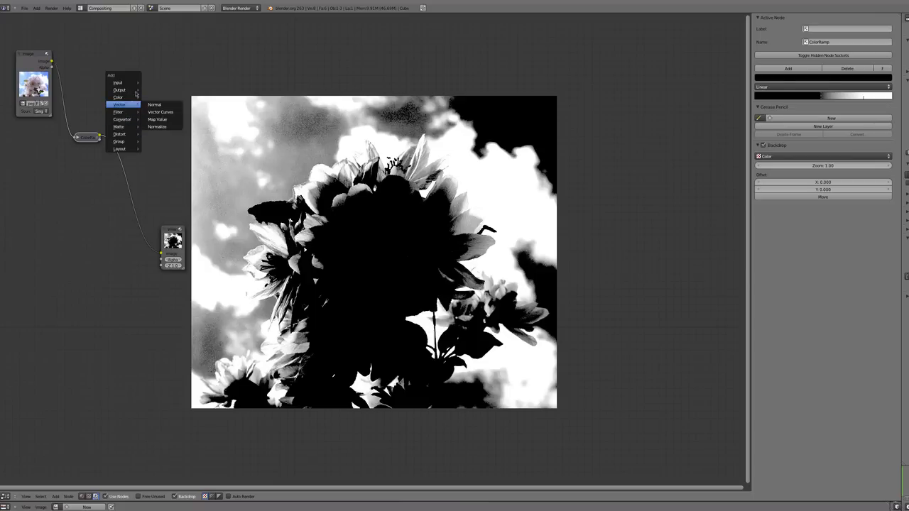
mouse_move(133, 99)
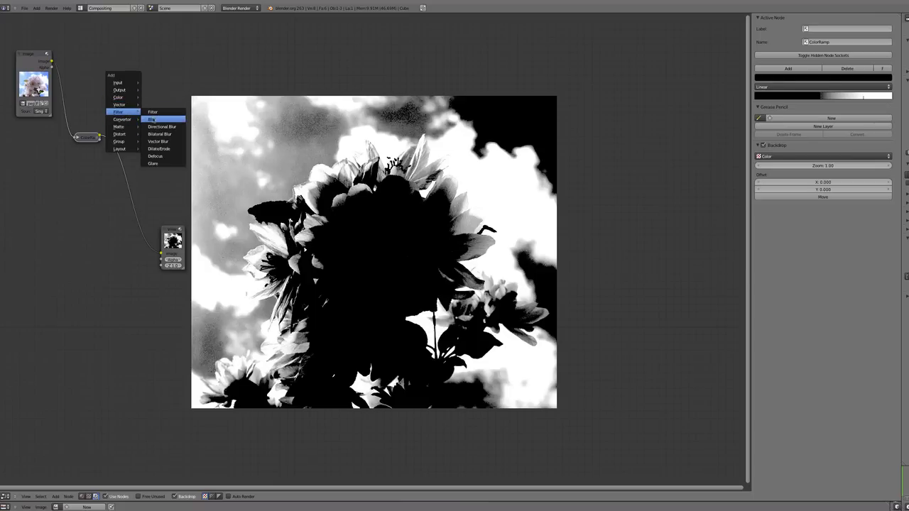
left_click(161, 116)
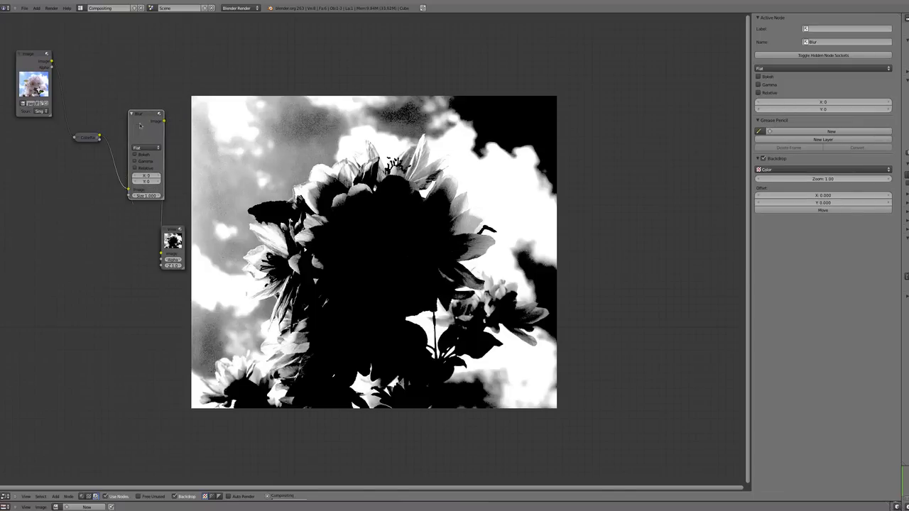
left_click(129, 130)
left_click_drag(142, 115, 126, 147)
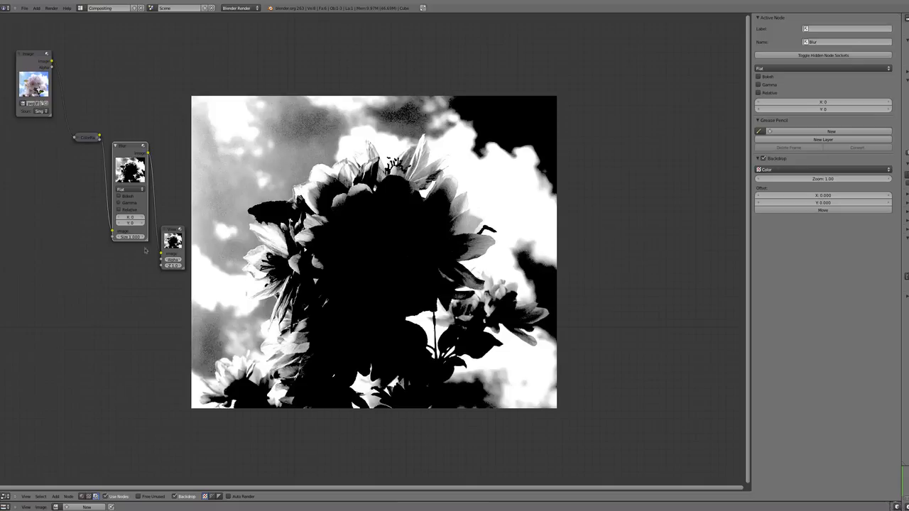
left_click_drag(168, 243, 169, 289)
left_click_drag(139, 156, 133, 204)
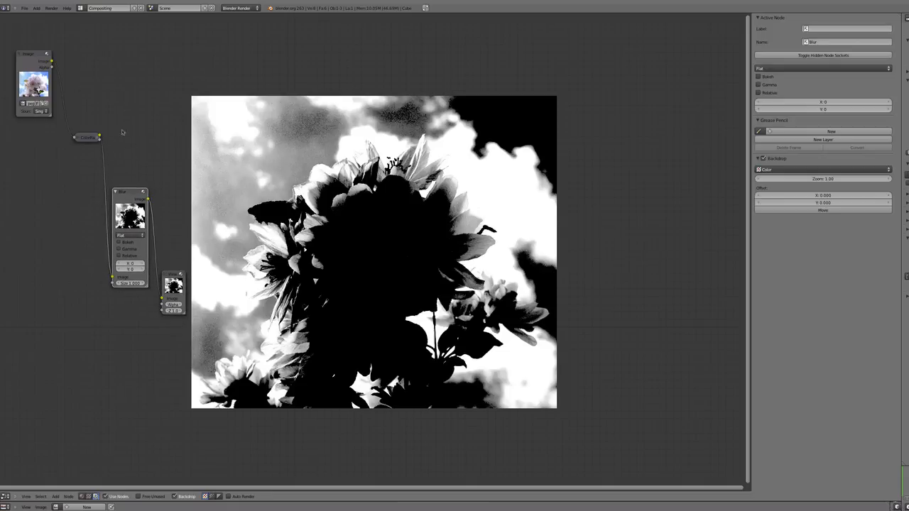
- Set the Blur node's filter type to Gaussian
left_click(129, 235)
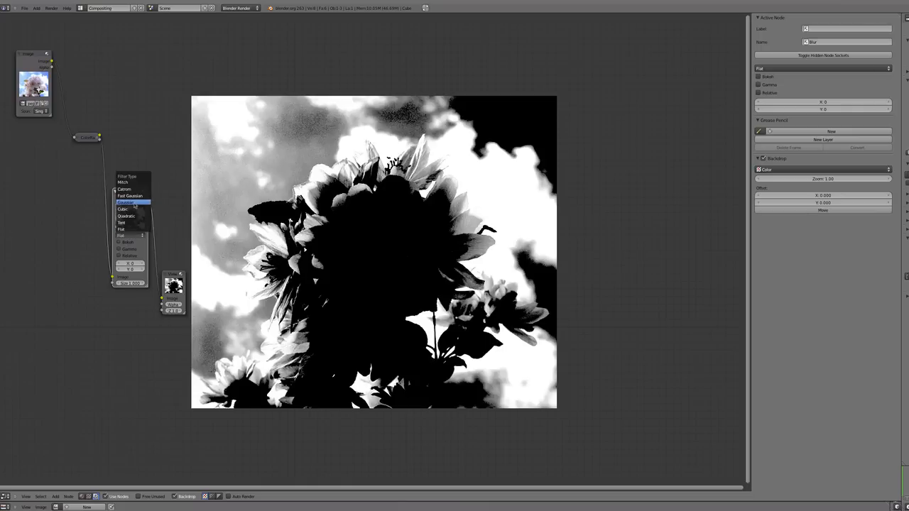
left_click(135, 204)
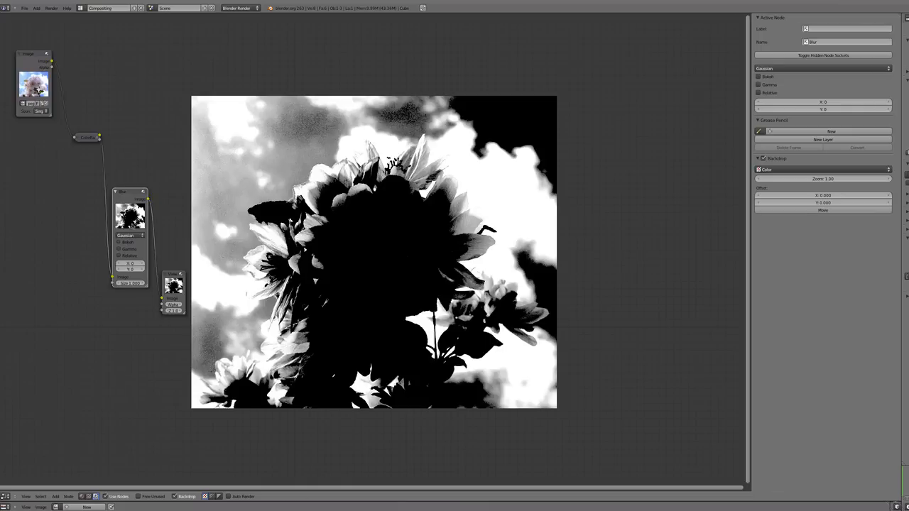
scroll(374, 252, "down", 1)
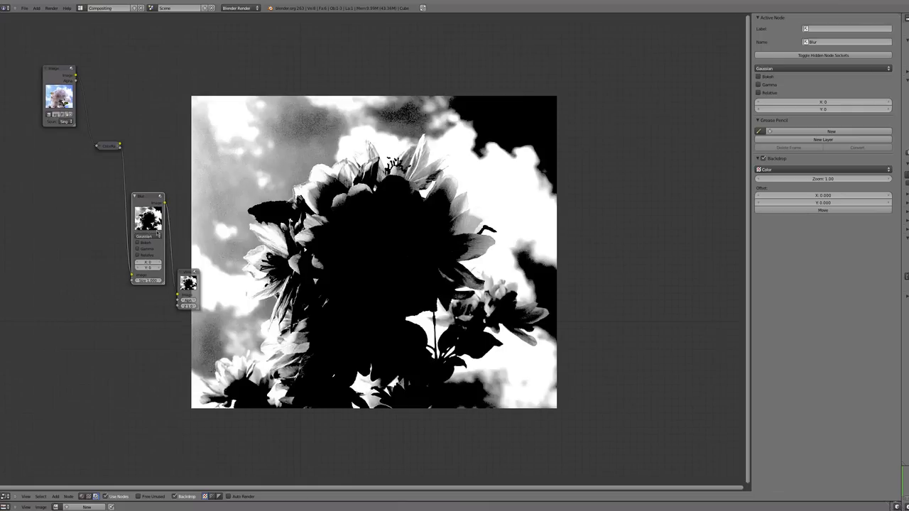
scroll(157, 233, "up", 1)
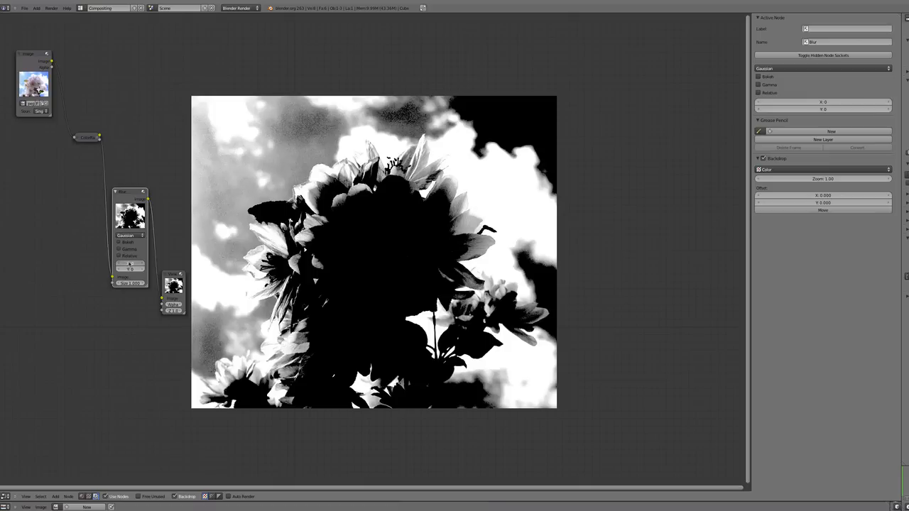
left_click(132, 237)
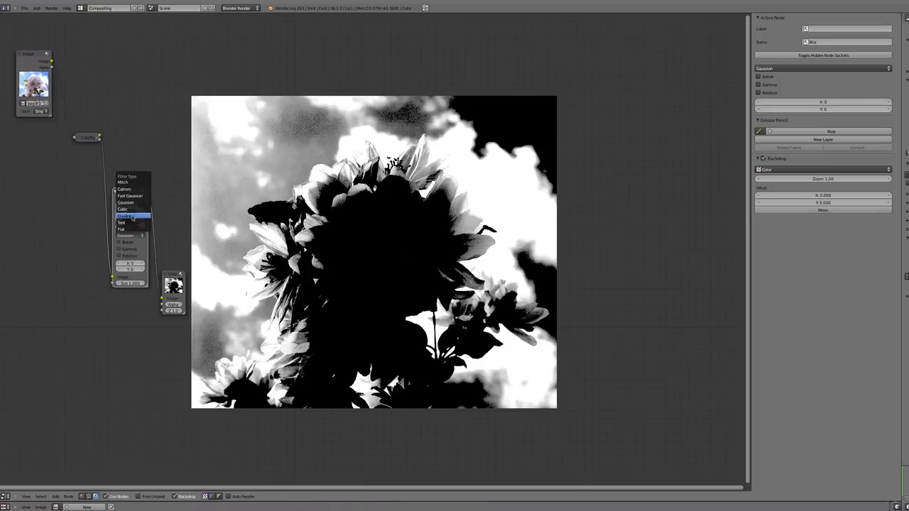
- Set the Blur node's X and Y blur amounts to 7 each
left_click_drag(134, 264, 141, 261)
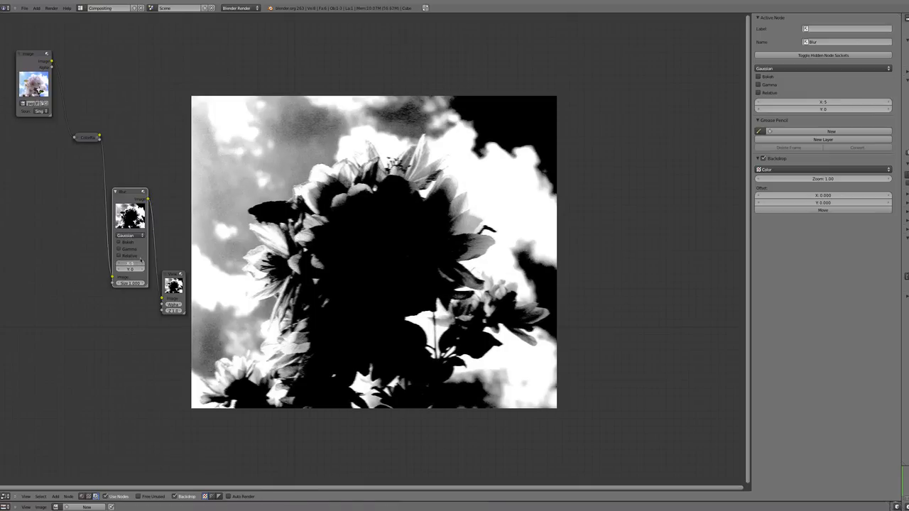
left_click(141, 270)
left_click(140, 270)
left_click(140, 270)
left_click(141, 270)
left_click(141, 270)
left_click(140, 269)
left_click(140, 270)
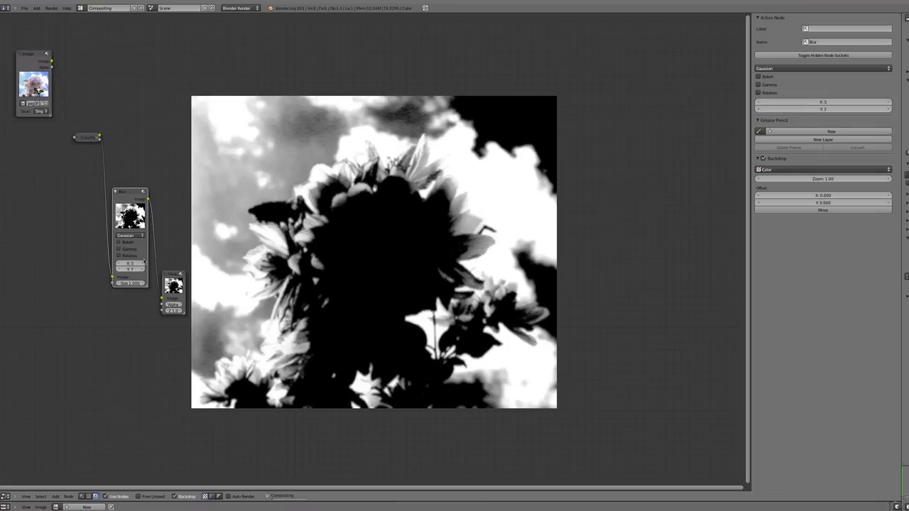
left_click(143, 262)
left_click(143, 262)
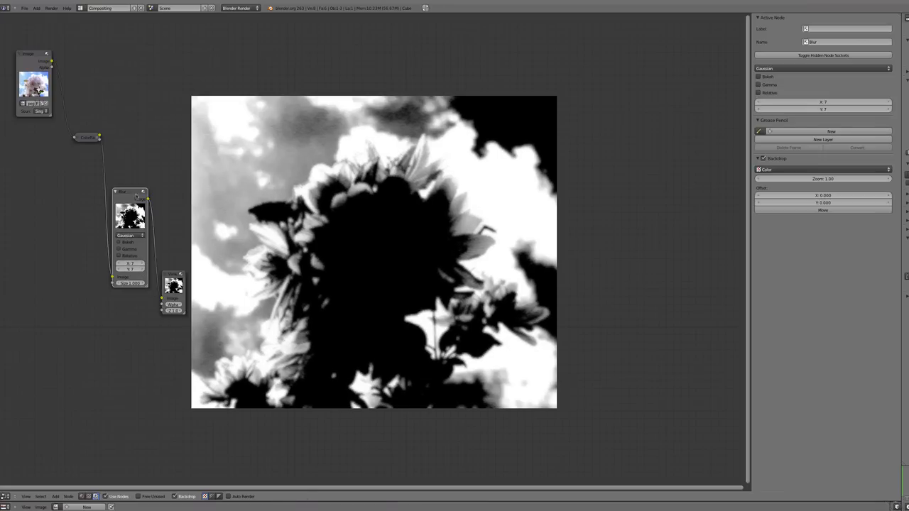
- Collapse the Blur node and reposition the Blur and Viewer nodes clear of the backdrop picture
left_click(116, 192)
mouse_move(124, 193)
left_mouse_down()
mouse_move(128, 175)
mouse_move(131, 205)
mouse_move(129, 193)
left_mouse_up()
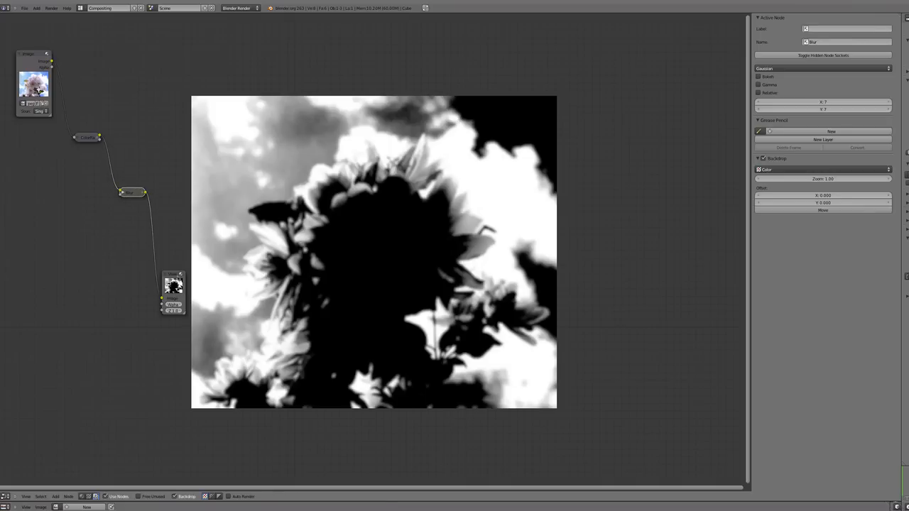
left_click_drag(176, 275, 173, 261)
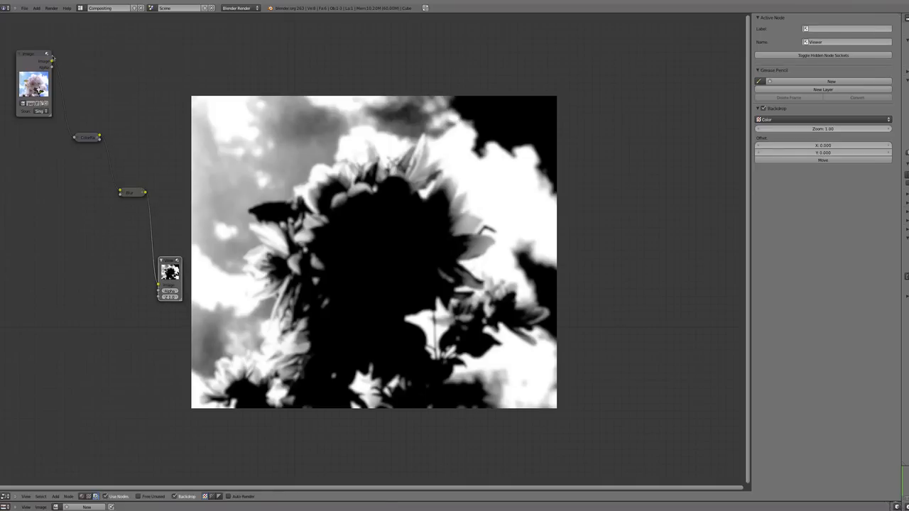
scroll(308, 254, "down", 1)
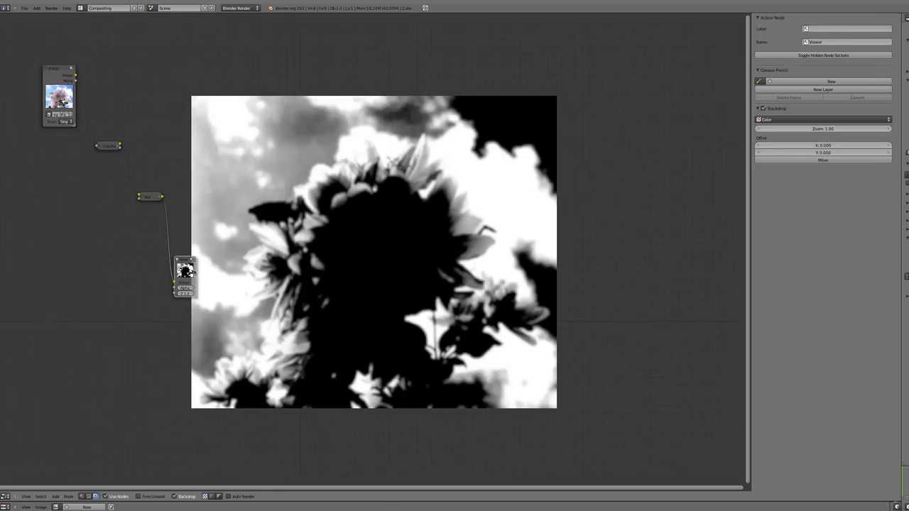
left_click_drag(194, 273, 187, 244)
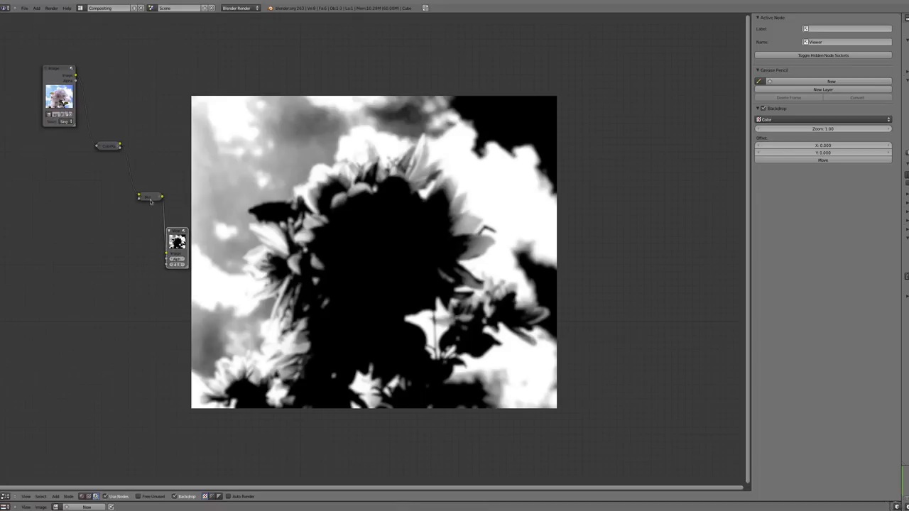
left_click_drag(151, 198, 140, 194)
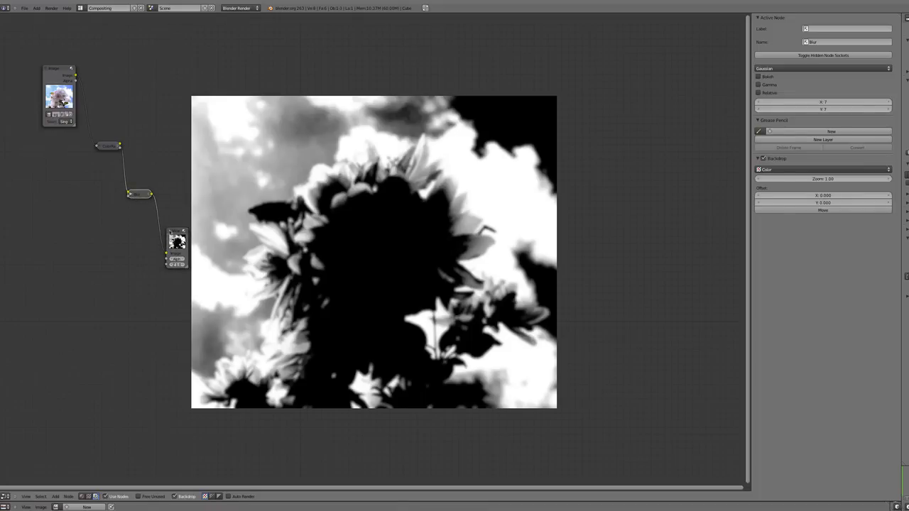
- Collapse the Viewer node below the Blur node and move the Image node away from the ColorRamp
left_click(170, 231)
left_click_drag(174, 231, 171, 253)
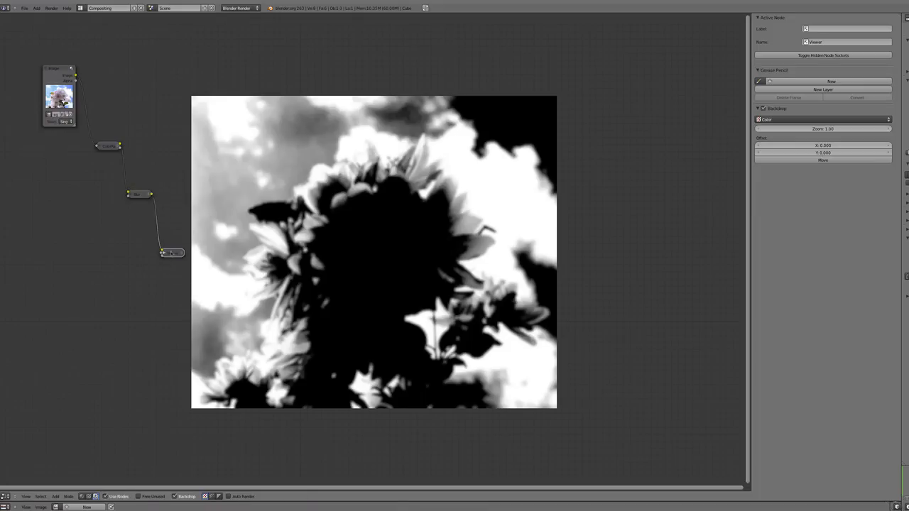
left_click(141, 196)
left_click(108, 147)
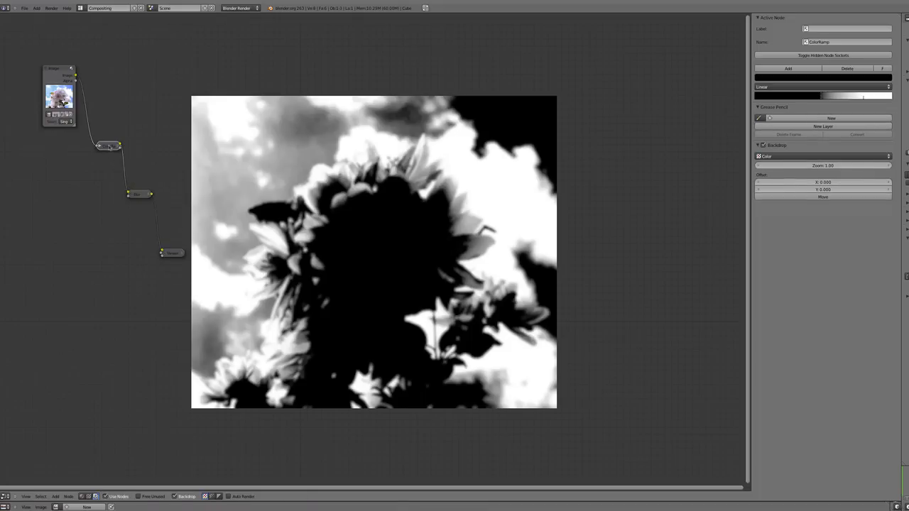
left_click(138, 196)
left_click_drag(62, 101, 44, 93)
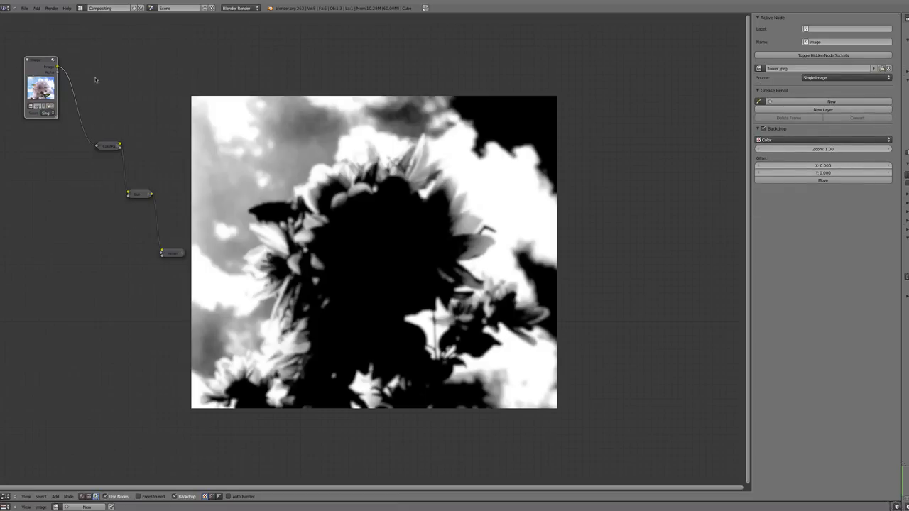
- Duplicate the Viewer node, place the copy above the backdrop picture and link the Image node's output to it
left_click(175, 252)
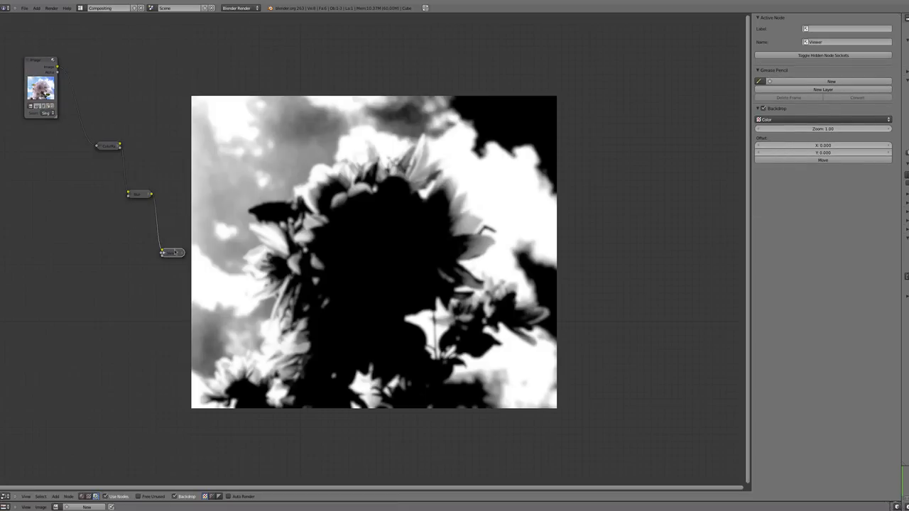
key("shift+d")
left_click(178, 68)
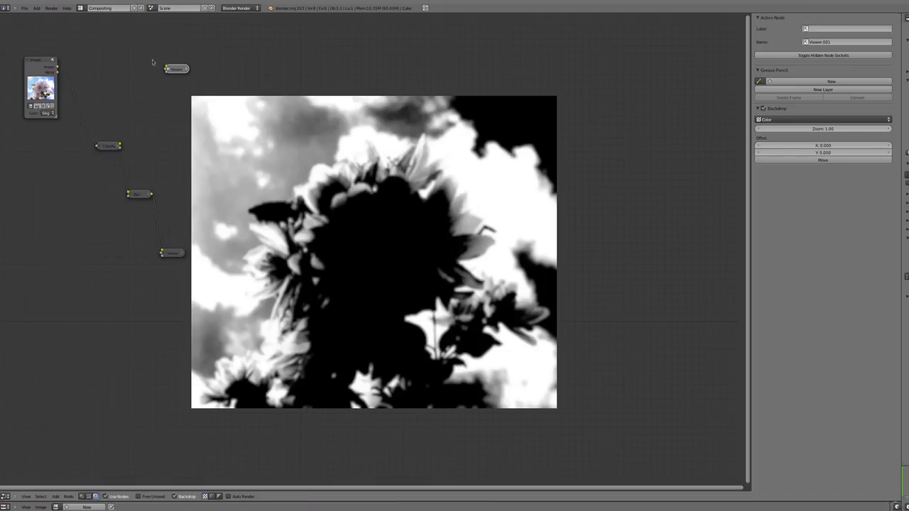
left_click(38, 72, "shift")
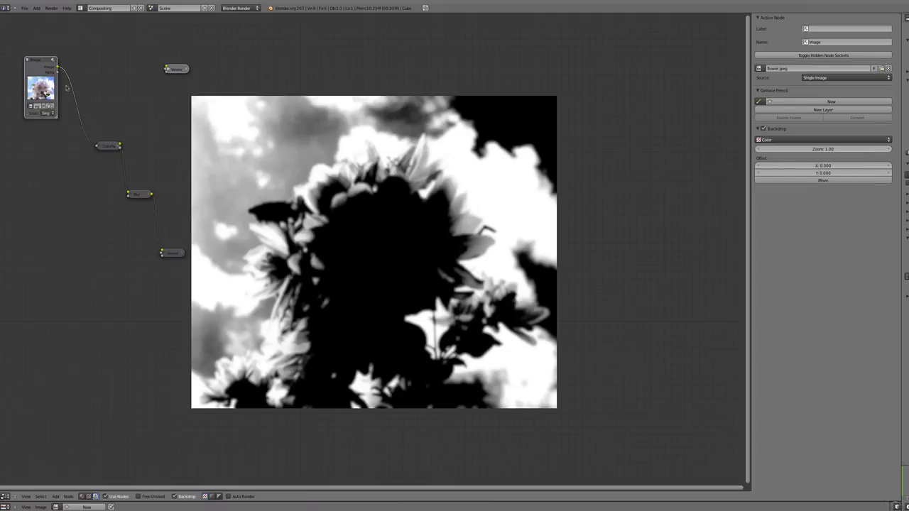
key("f")
left_click(175, 69)
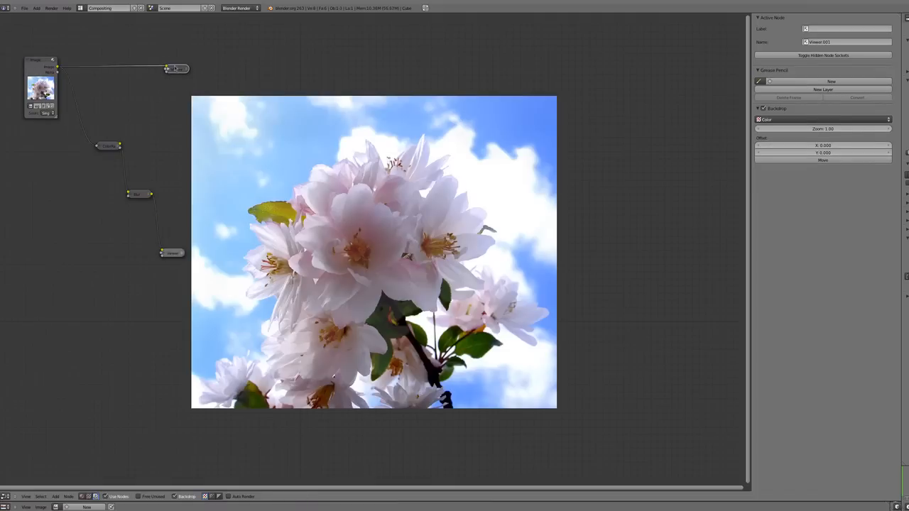
left_click_drag(168, 69, 202, 47)
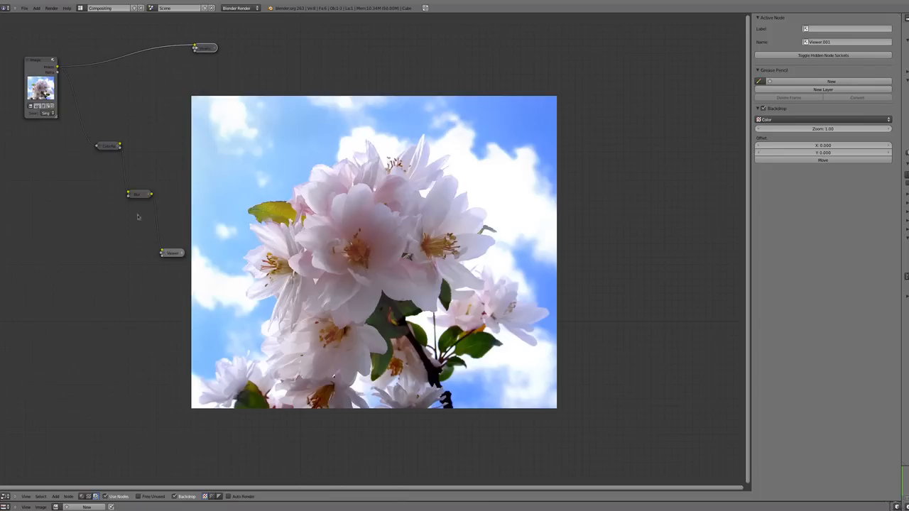
- Switch the backdrop to the blurred mask's Viewer and back to the original image's Viewer, and nudge the Image node outward
left_click(169, 252)
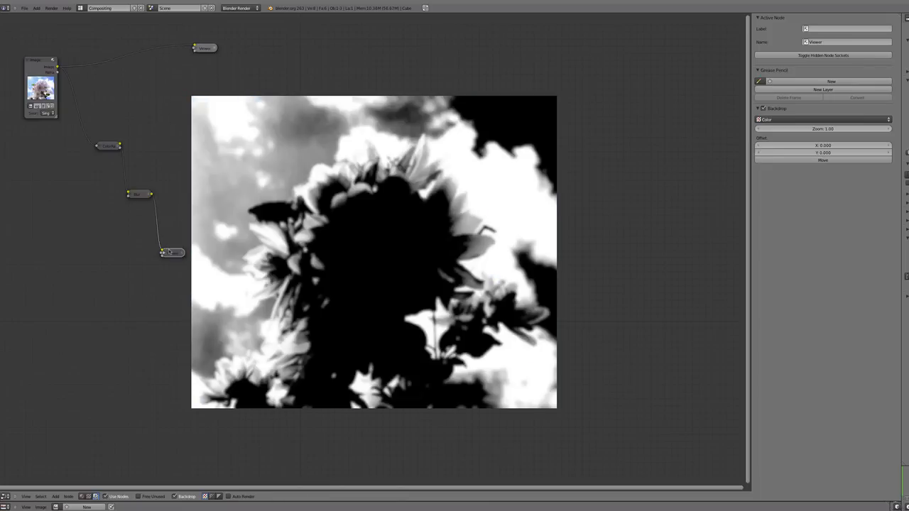
left_click(204, 48)
left_click_drag(44, 92, 39, 93)
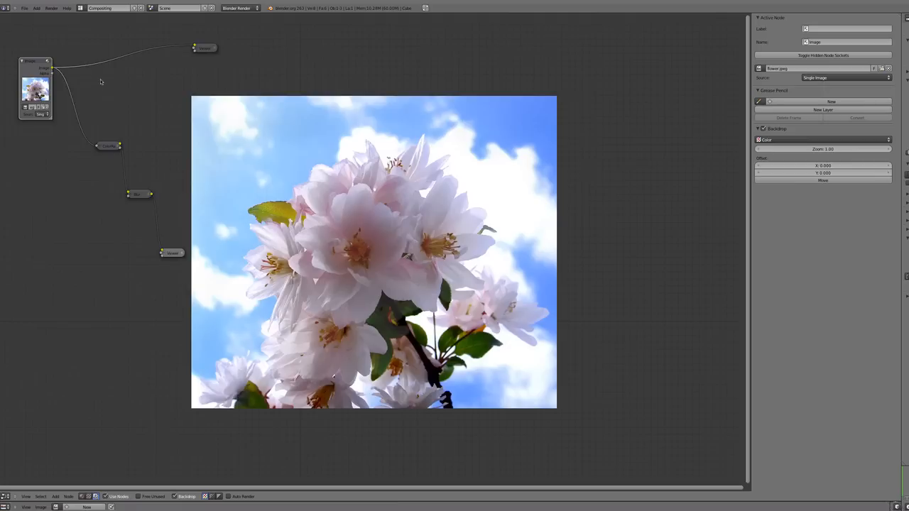
key("shift+a")
mouse_move(107, 67)
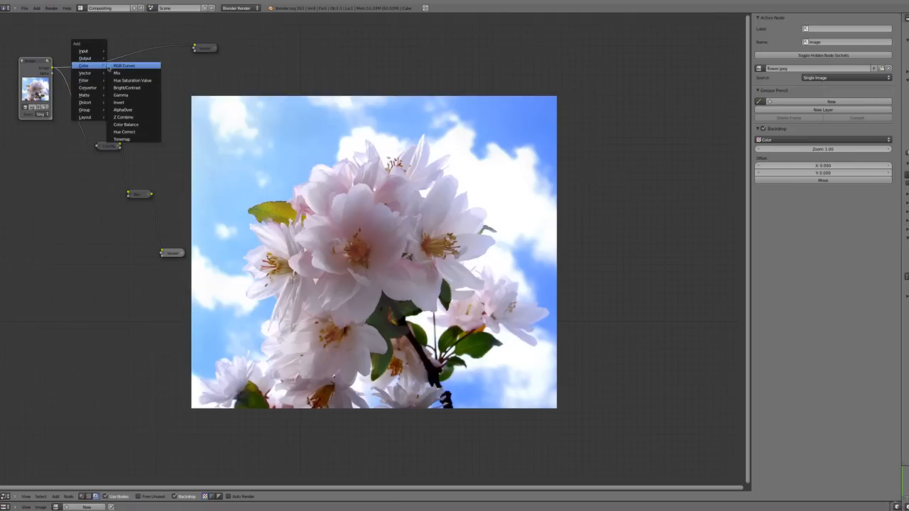
key("Escape")
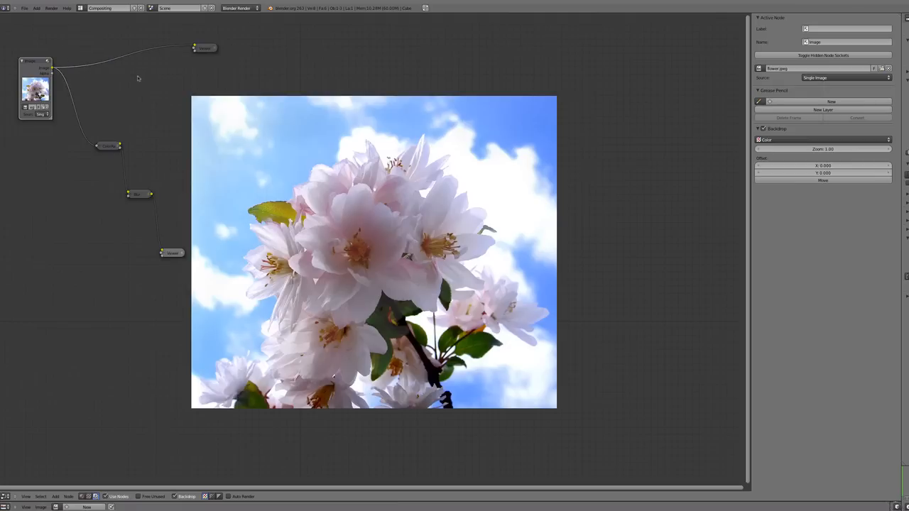
- Insert a Mix node into the link between the Image node and the Viewer above the backdrop picture
key("shift+a")
mouse_move(138, 76)
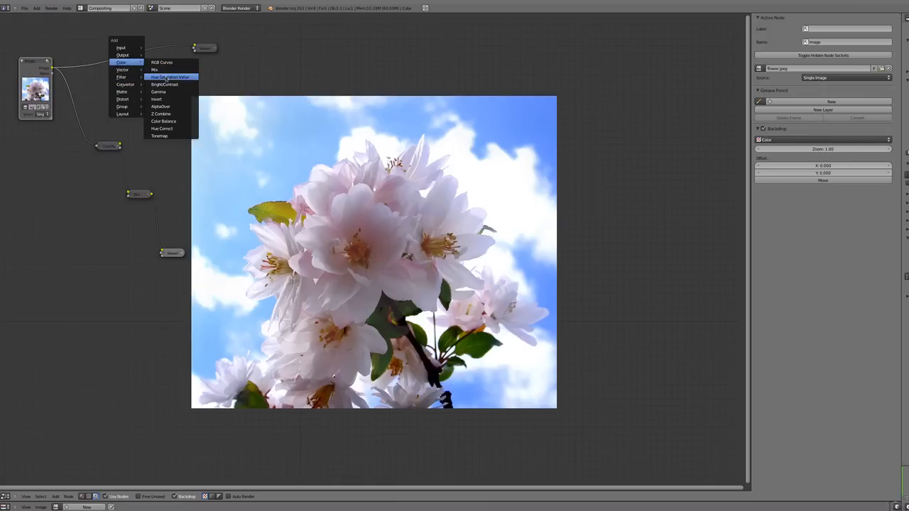
left_click(176, 69)
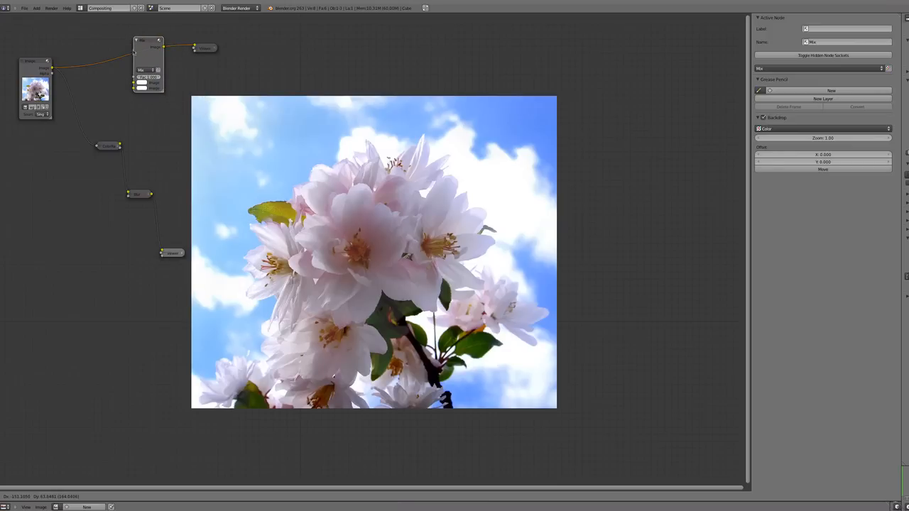
left_click(133, 52)
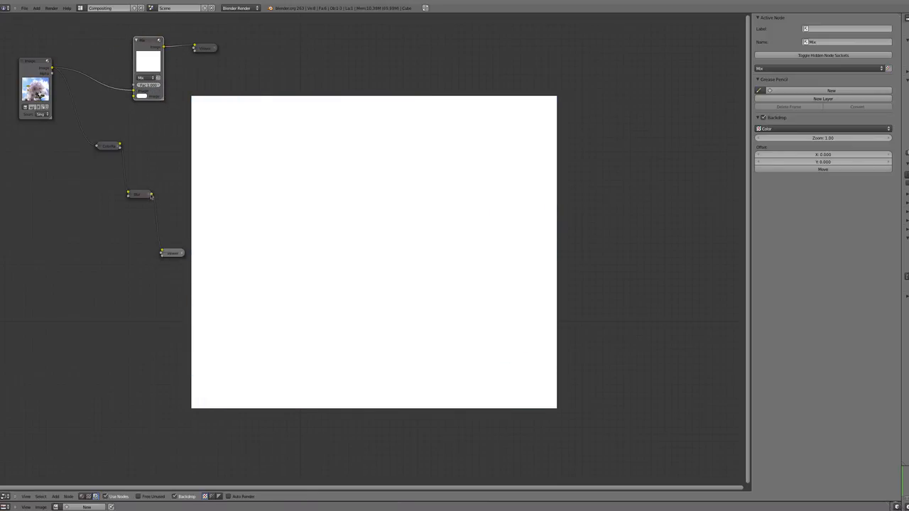
- Spread the upper Viewer and Mix nodes out above the backdrop and link the Blur output to the Mix node's second image input
left_click_drag(153, 62, 369, 47)
left_click_drag(169, 43, 248, 34)
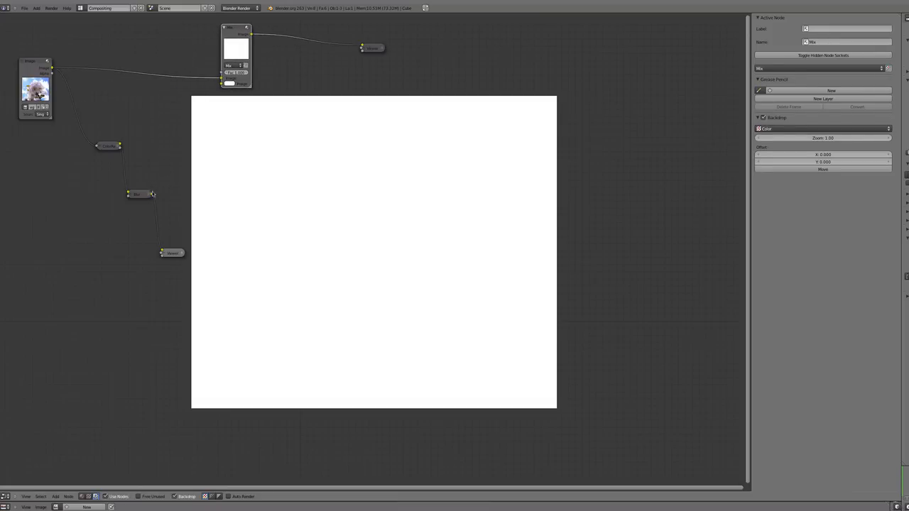
left_click_drag(152, 194, 221, 84)
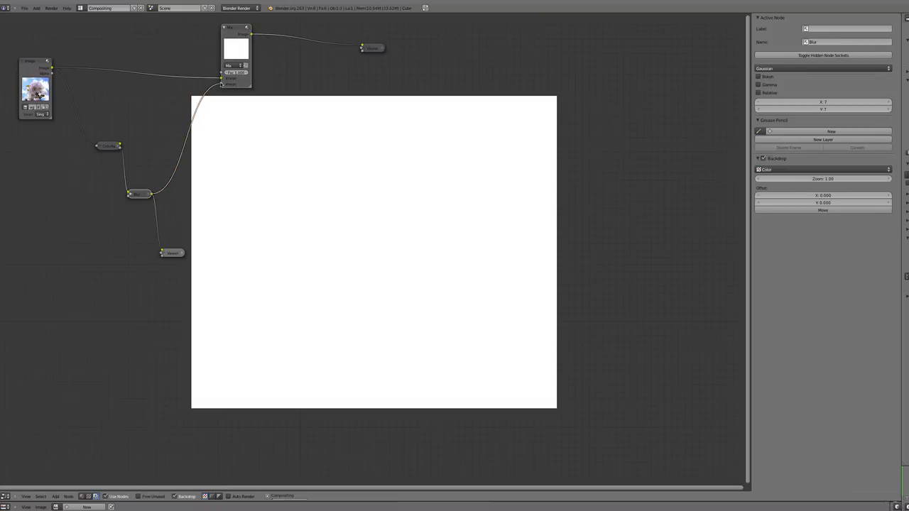
left_click_drag(238, 51, 213, 53)
- Try the Hue, Soft Light, Difference and Subtract blend types on the Mix node
left_click(212, 68)
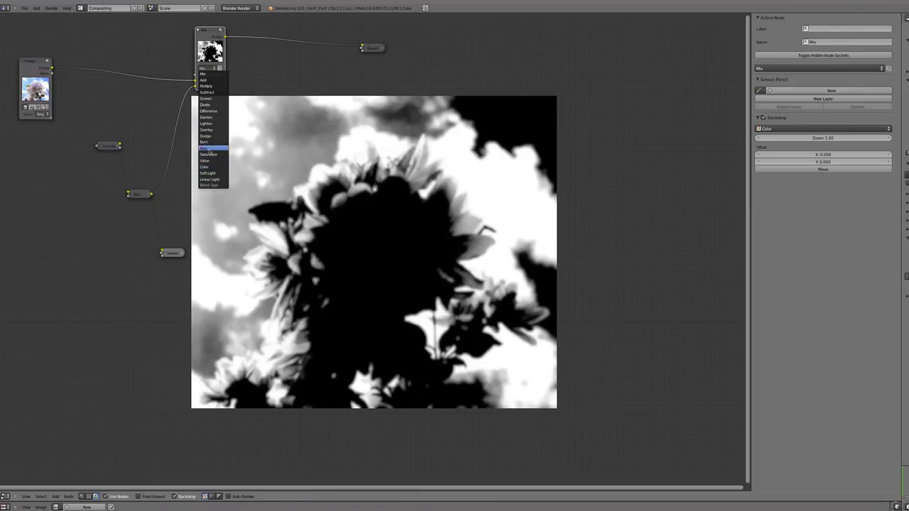
left_click(206, 148)
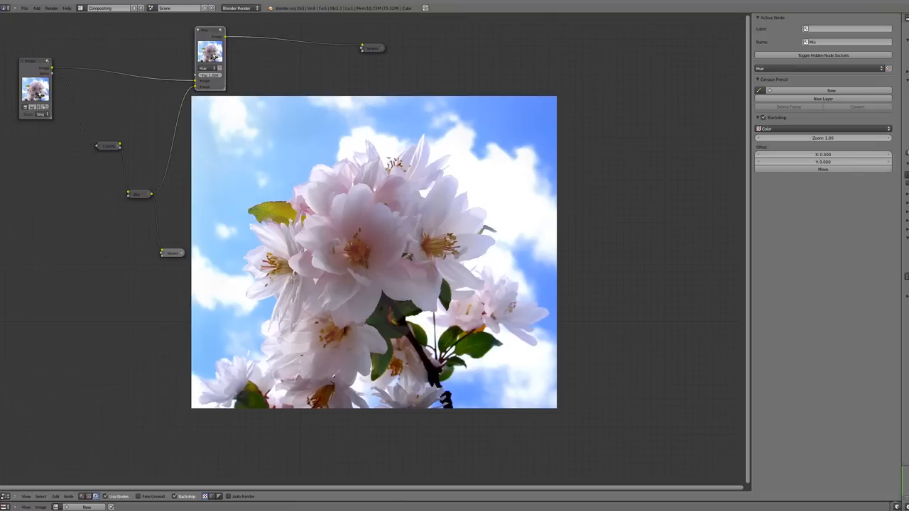
left_click(210, 69)
left_click(207, 68)
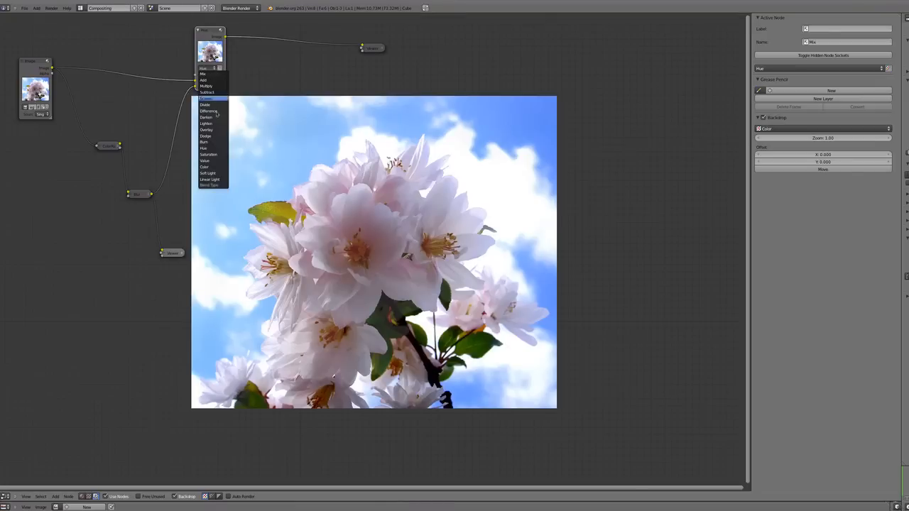
left_click(206, 172)
left_click(208, 68)
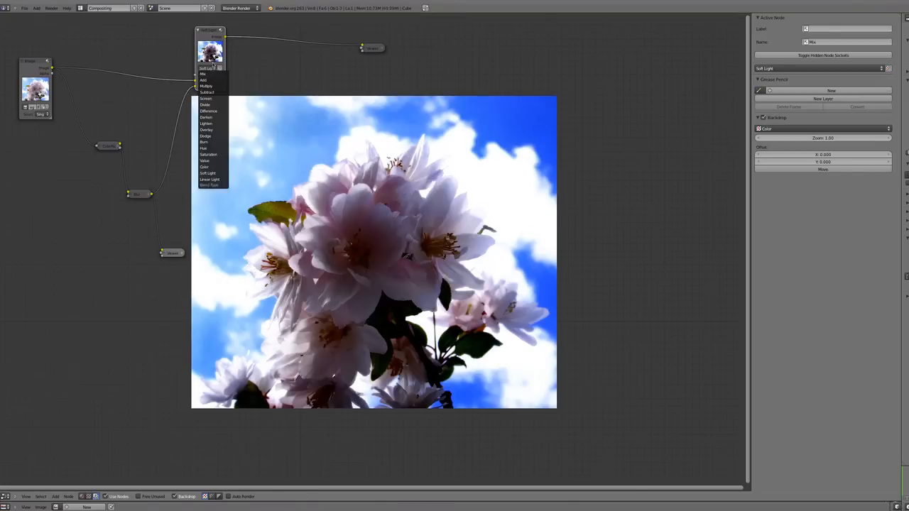
left_click(211, 69)
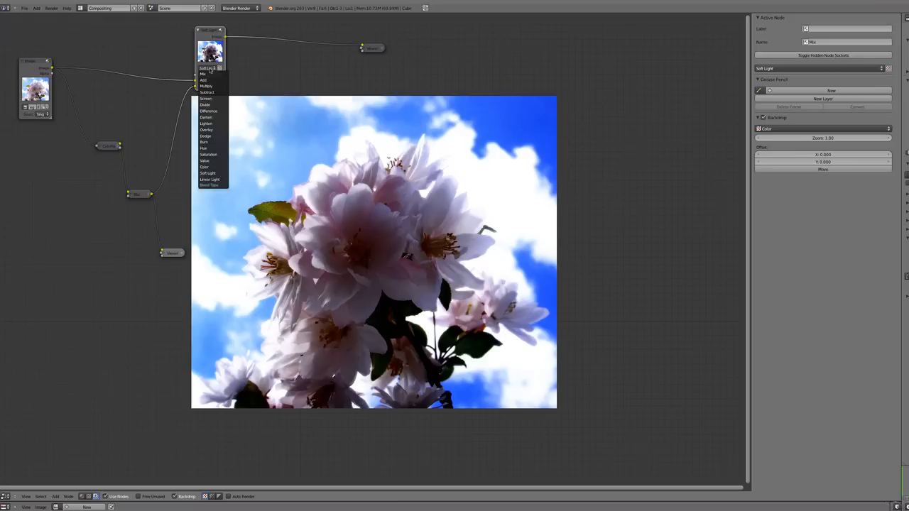
left_click(216, 111)
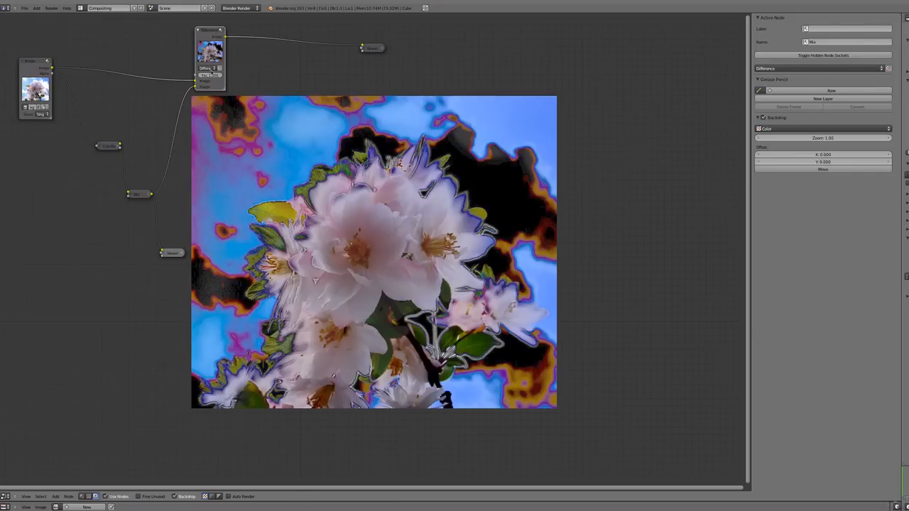
left_click(212, 68)
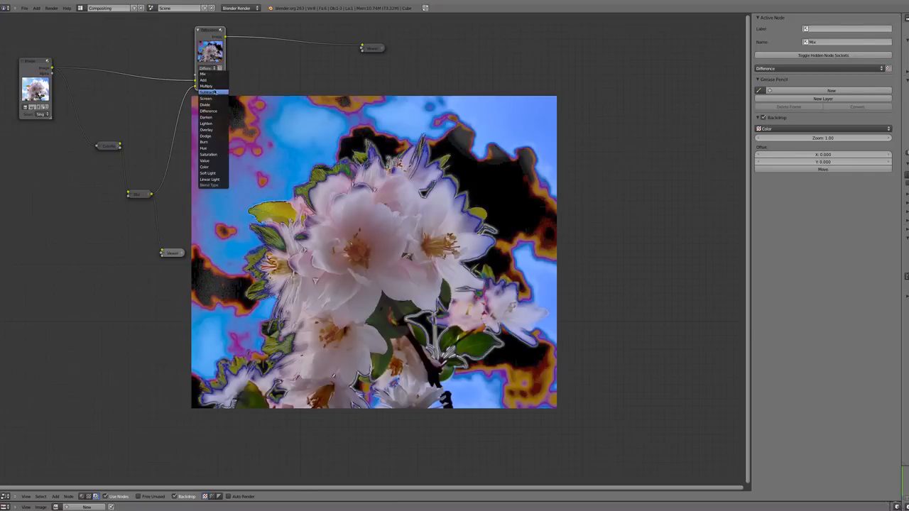
left_click(214, 91)
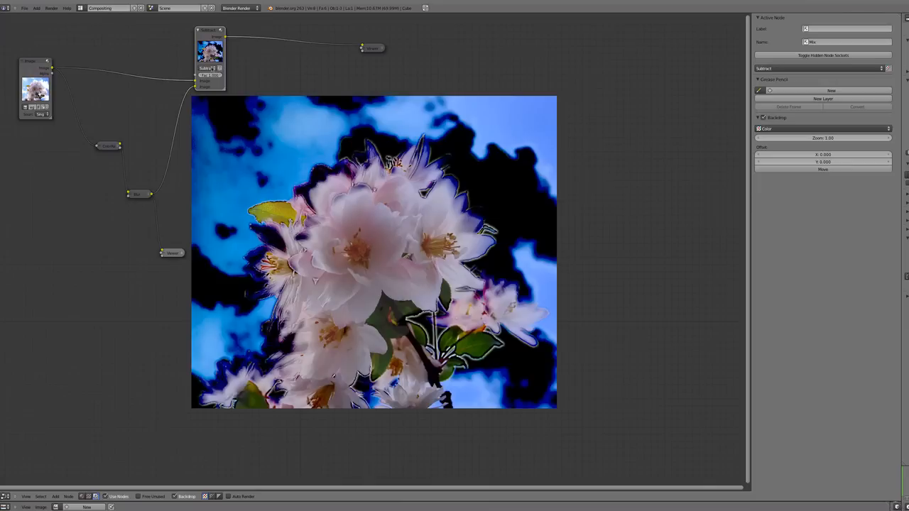
- Set the Mix node's blend type to Screen, collapse the node and place it just above the backdrop picture
left_click(212, 68)
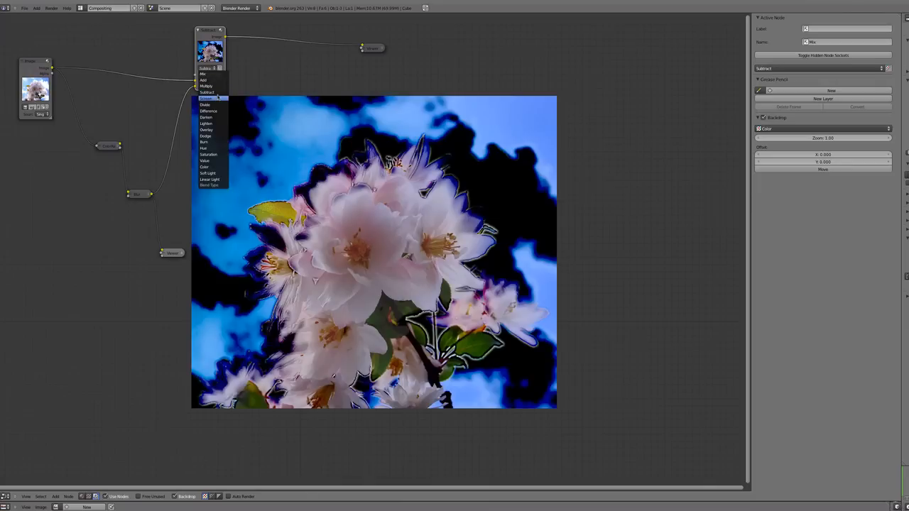
left_click(214, 98)
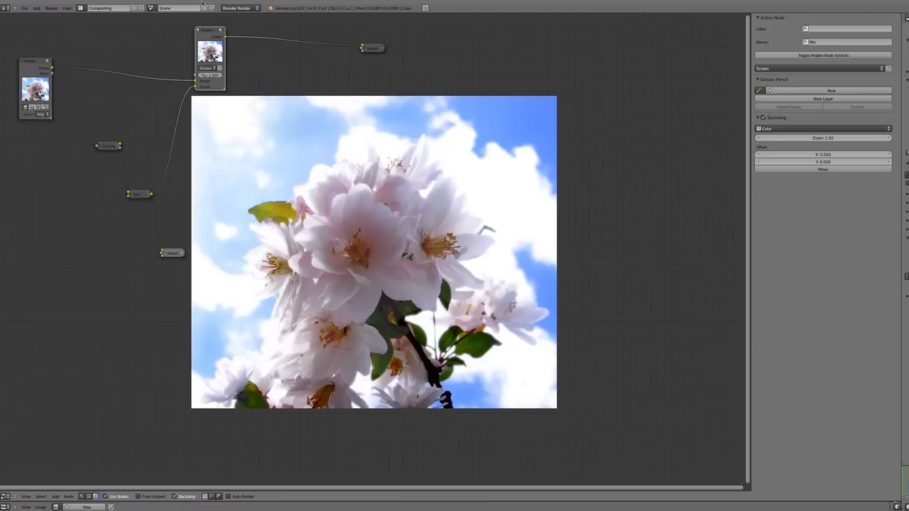
left_click(197, 30)
left_click_drag(203, 30, 205, 68)
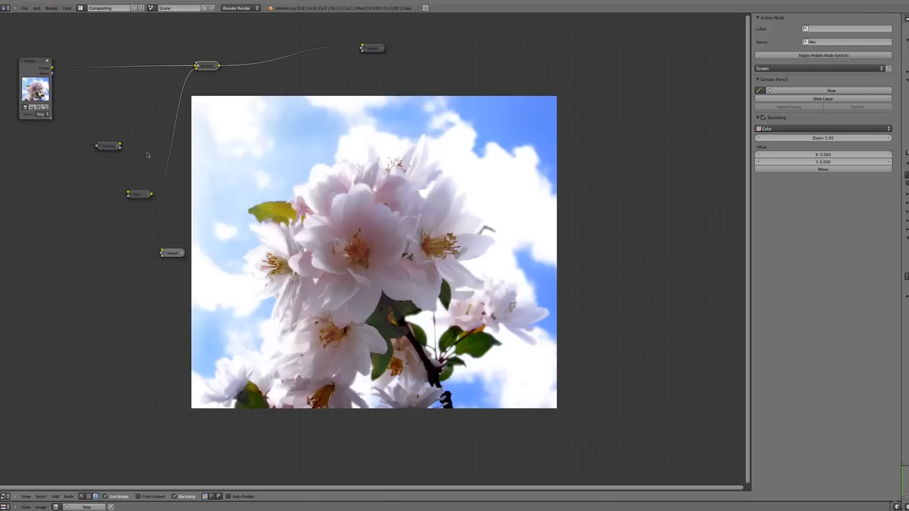
- Tidy the layout by repositioning the ColorRamp, Blur, Image and Screen nodes around the backdrop picture
left_click_drag(106, 145, 96, 146)
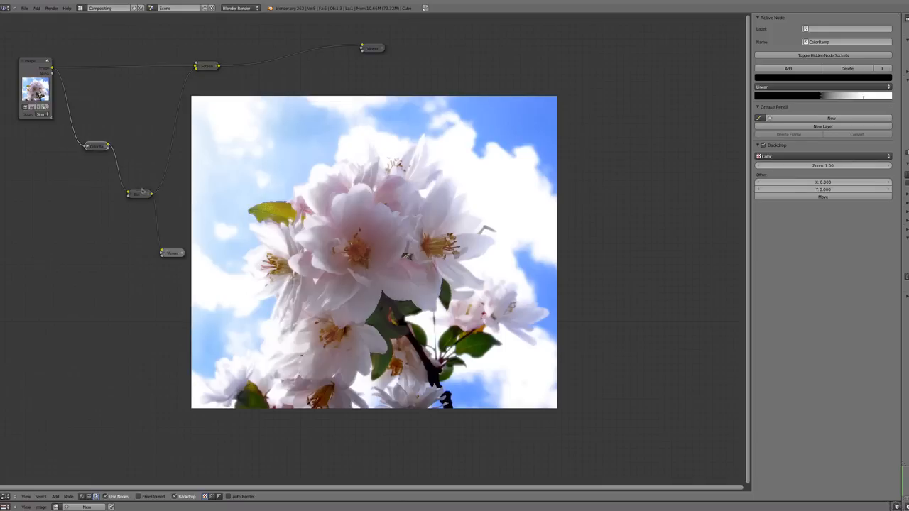
left_click_drag(142, 194, 135, 179)
left_click_drag(27, 71, 17, 70)
left_click(368, 49)
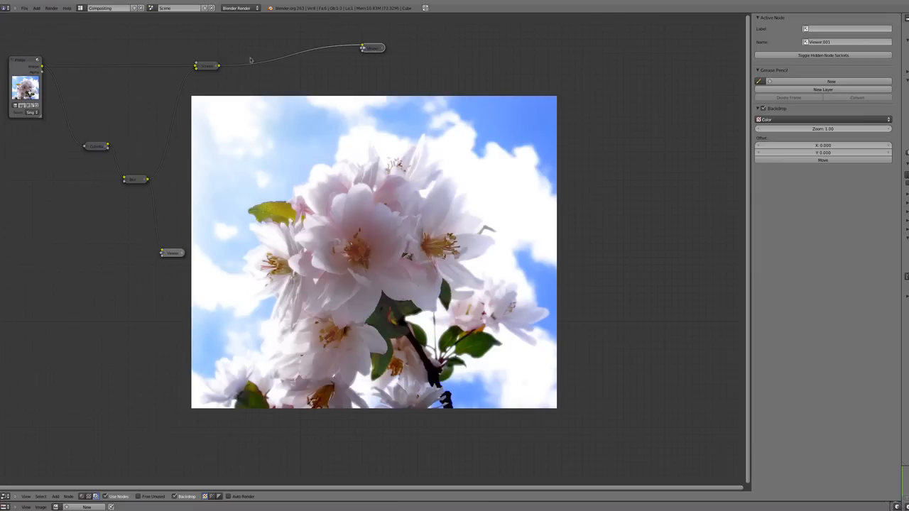
left_click_drag(212, 69, 209, 78)
left_click(32, 71)
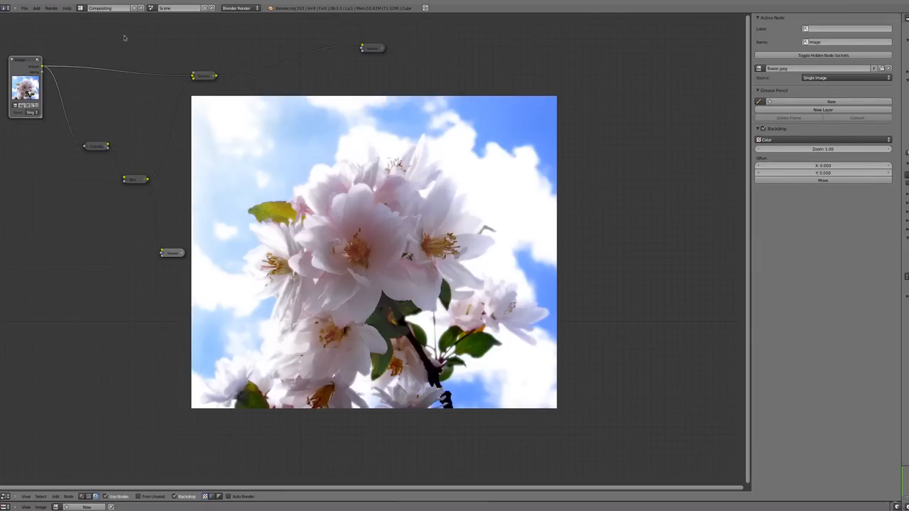
- Add a SplitViewer node above the backdrop and link the Screen node's output to its second image input
key("shift+a")
mouse_move(114, 29)
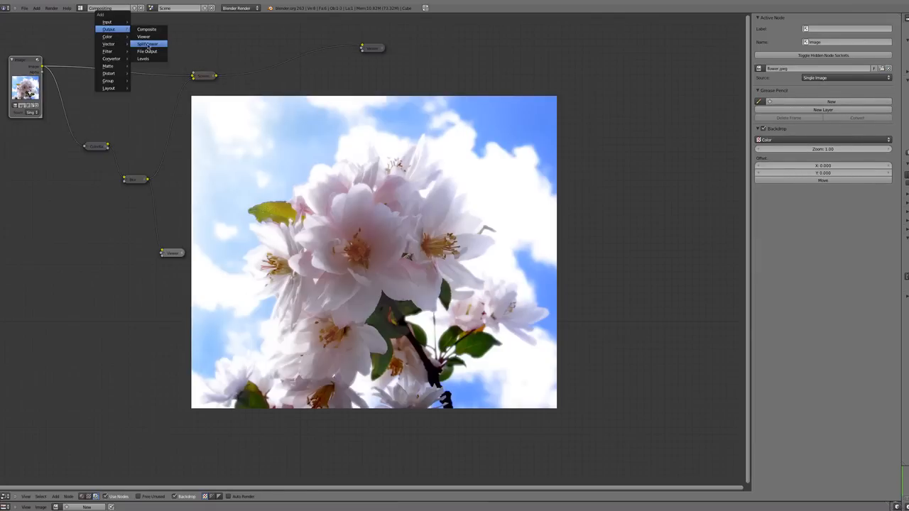
left_click(147, 44)
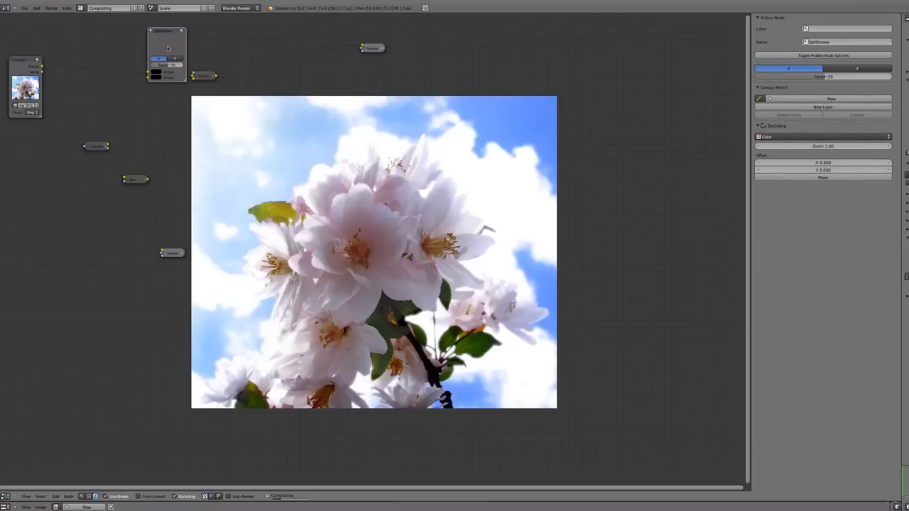
left_click(444, 32)
left_click_drag(216, 75, 395, 72)
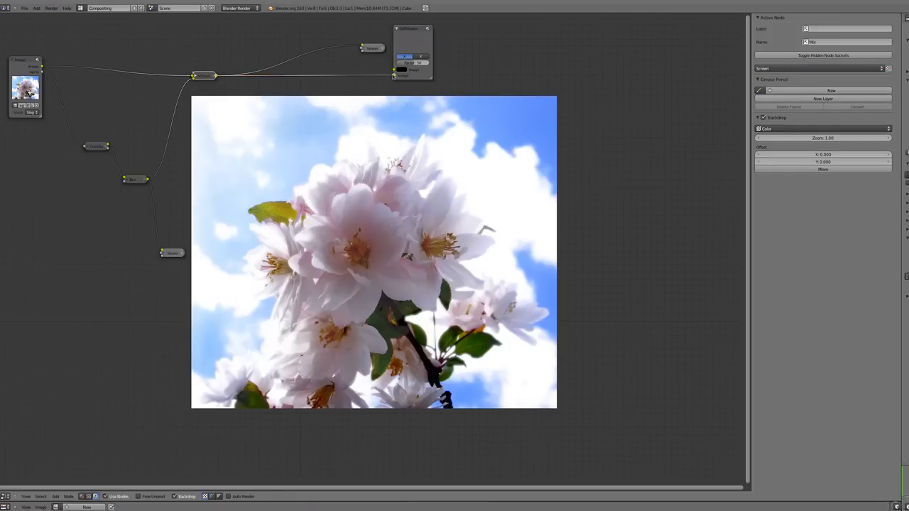
- Link the Image node's output to the SplitViewer's first image input and move the SplitViewer and upper Viewer closer to the Screen node
left_click_drag(44, 66, 262, 32)
left_click_drag(346, 79, 307, 101)
middle_click_drag(329, 59, 341, 74)
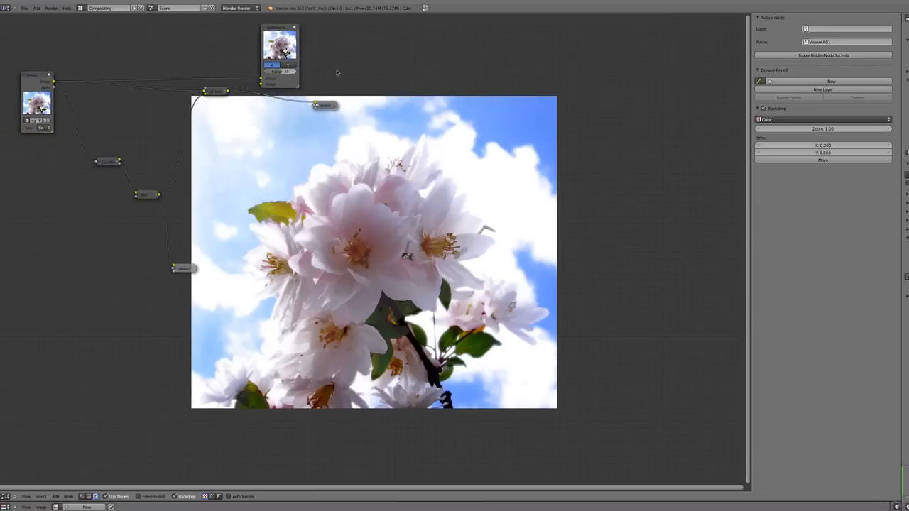
- Compare original and screened image in the SplitViewer by toggling the split between X and Y and lowering the factor to 0
mouse_move(285, 71)
left_mouse_down()
mouse_move(253, 76)
mouse_move(307, 72)
mouse_move(283, 73)
left_mouse_up()
left_click(287, 65)
left_click(34, 84)
left_click(268, 65)
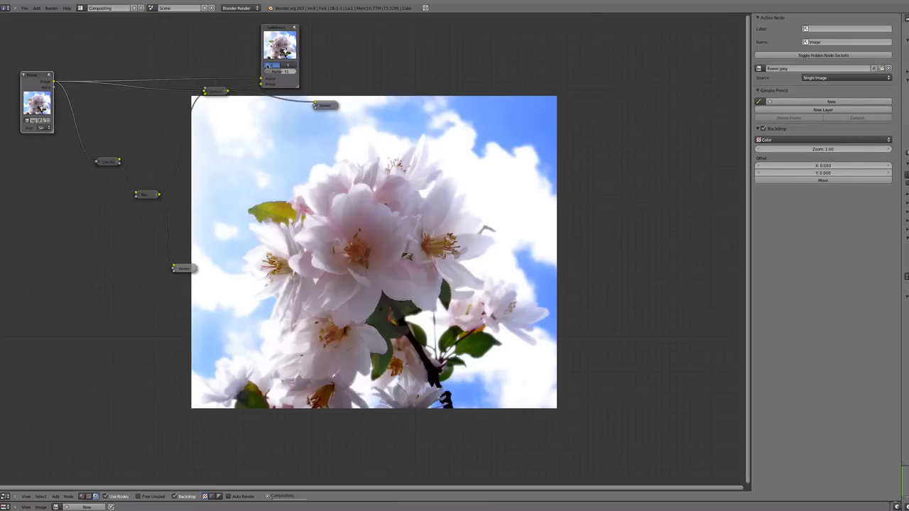
left_click(287, 65)
left_click_drag(284, 72, 258, 70)
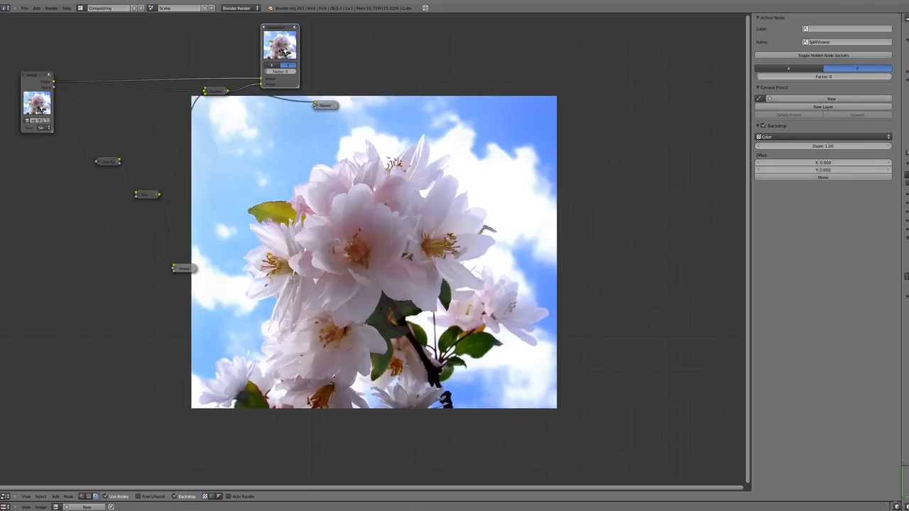
- Nudge the SplitViewer node, set its split axis to X and its factor to 100, and collapse it
left_click_drag(284, 52, 273, 49)
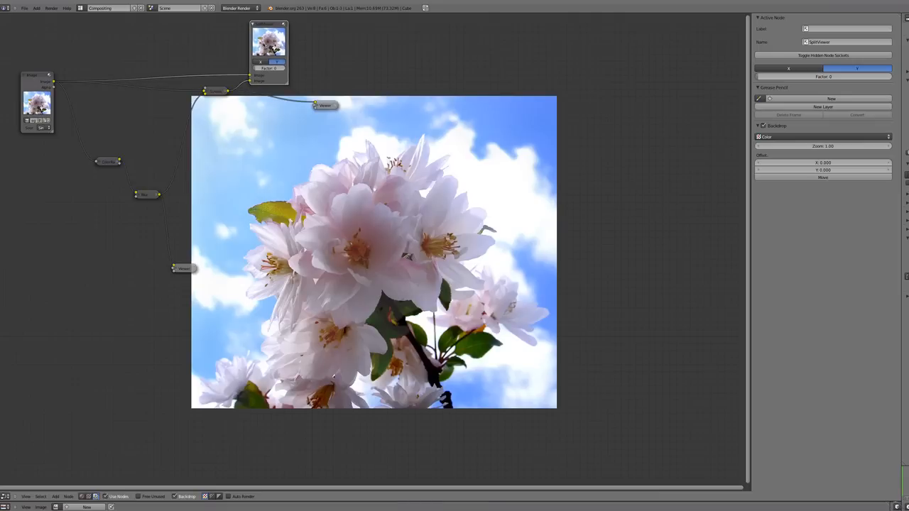
left_click(263, 62)
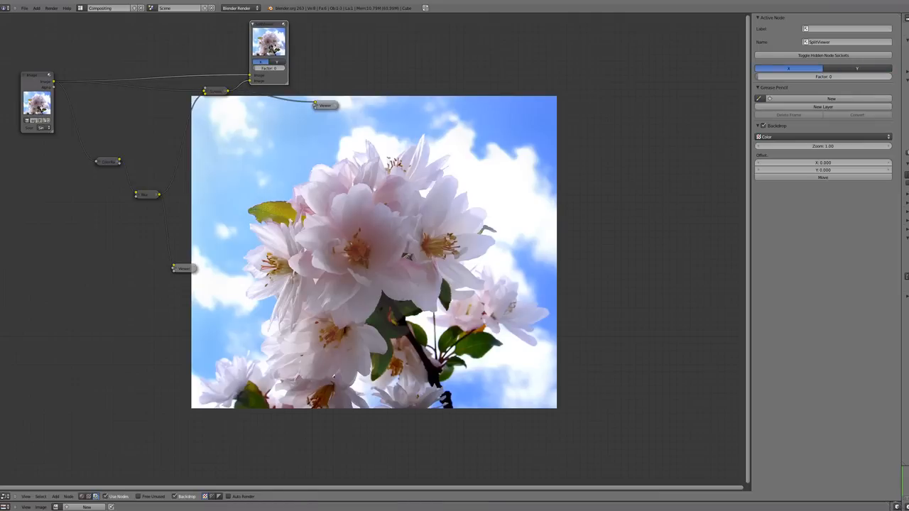
left_click_drag(260, 72, 291, 66)
left_click(259, 23)
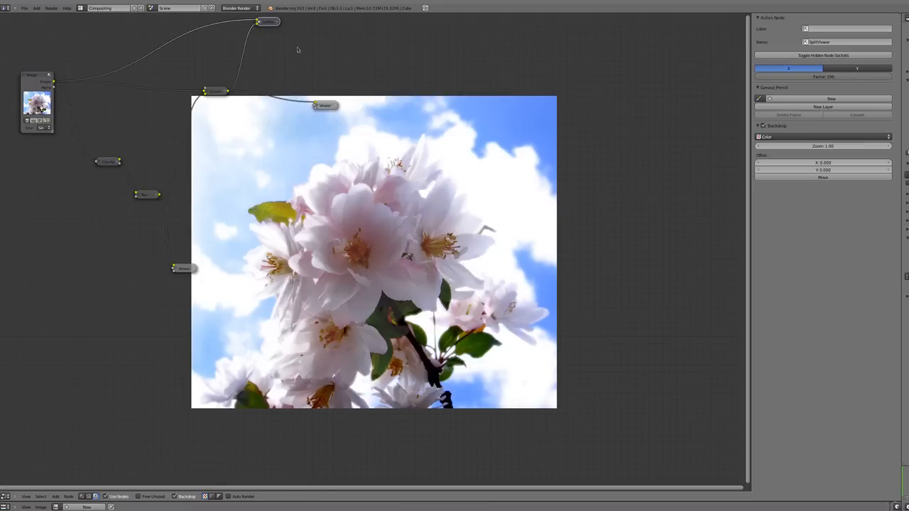
- Move the screened result's Viewer clear of the backdrop, then show the blurred mask's Viewer and return to the screened result
left_click_drag(322, 105, 318, 83)
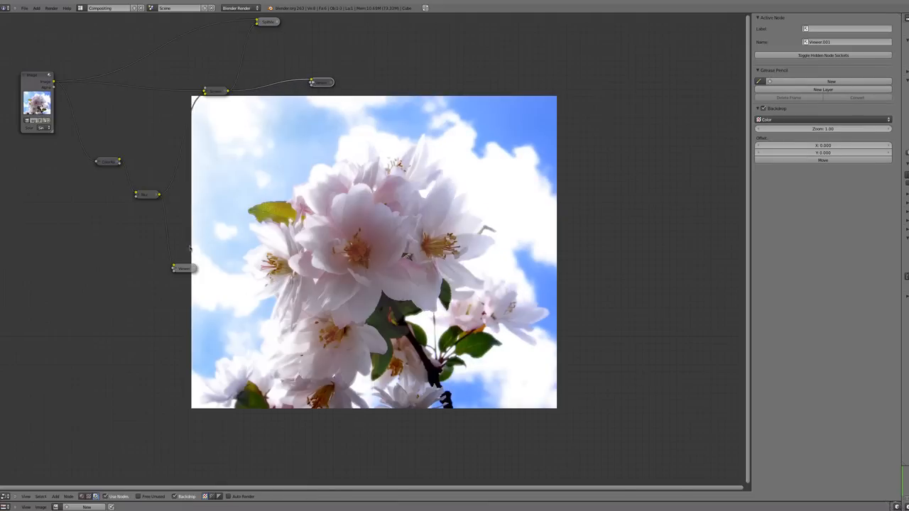
left_click(183, 269)
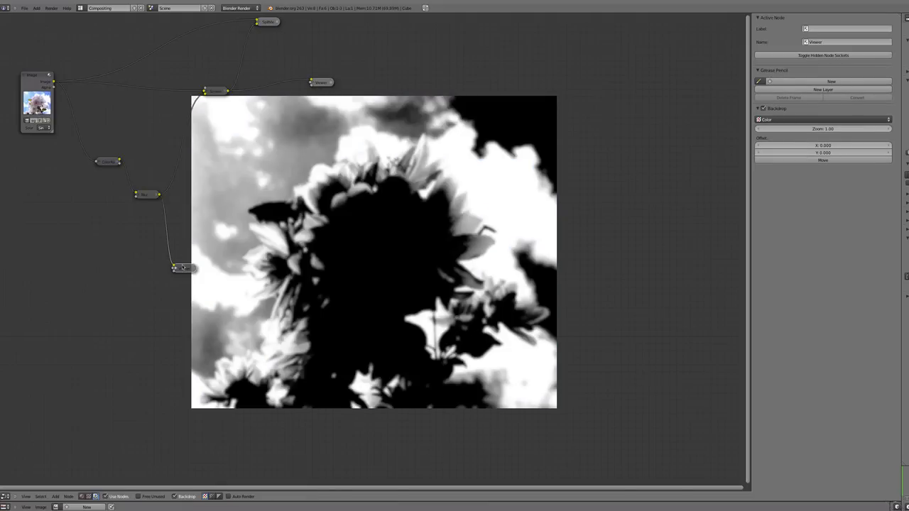
left_click(146, 196)
left_click(110, 163)
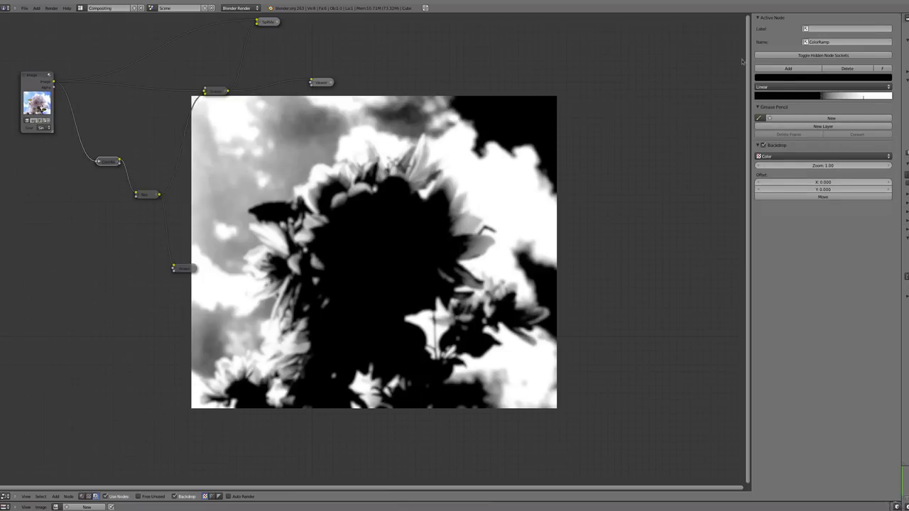
left_click(321, 83)
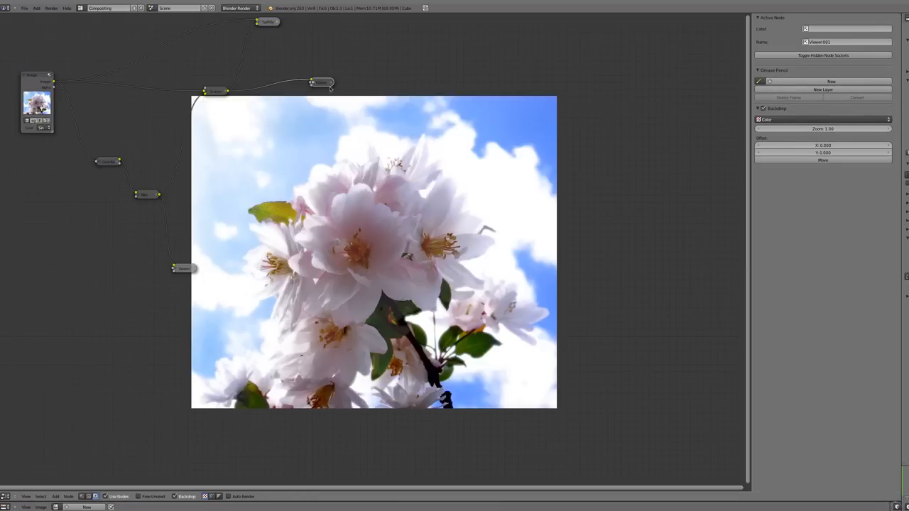
- Widen the ColorRamp's gradient, placing the black stop at about one third and the white stop at about four fifths of the ramp
left_click(115, 164)
left_click_drag(822, 98, 798, 97)
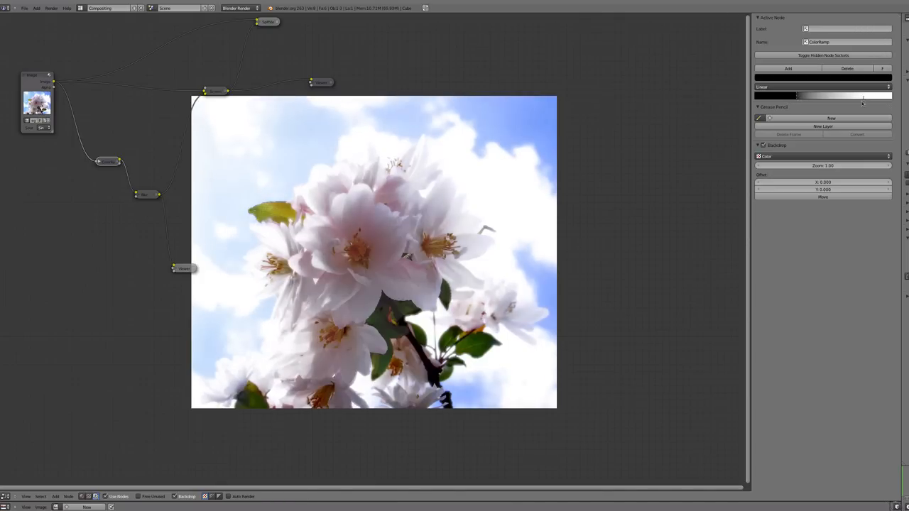
left_click_drag(863, 100, 849, 99)
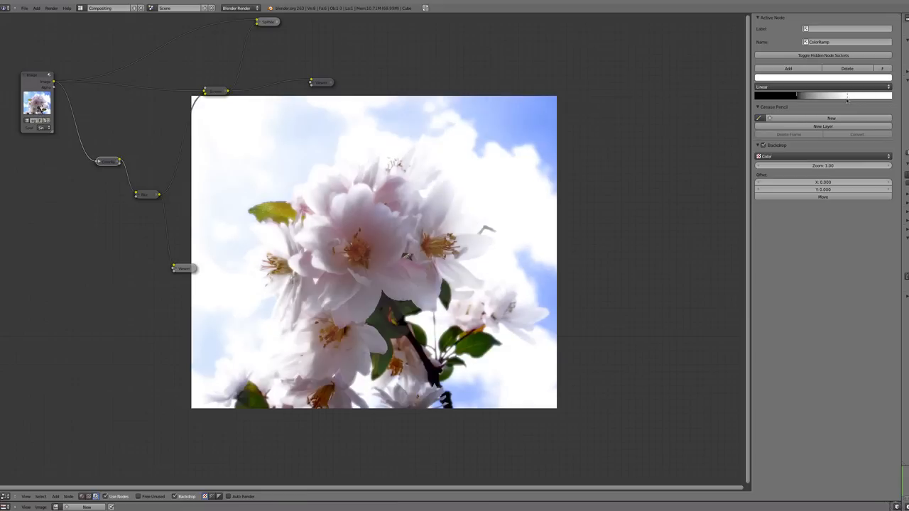
left_click_drag(797, 98, 866, 97)
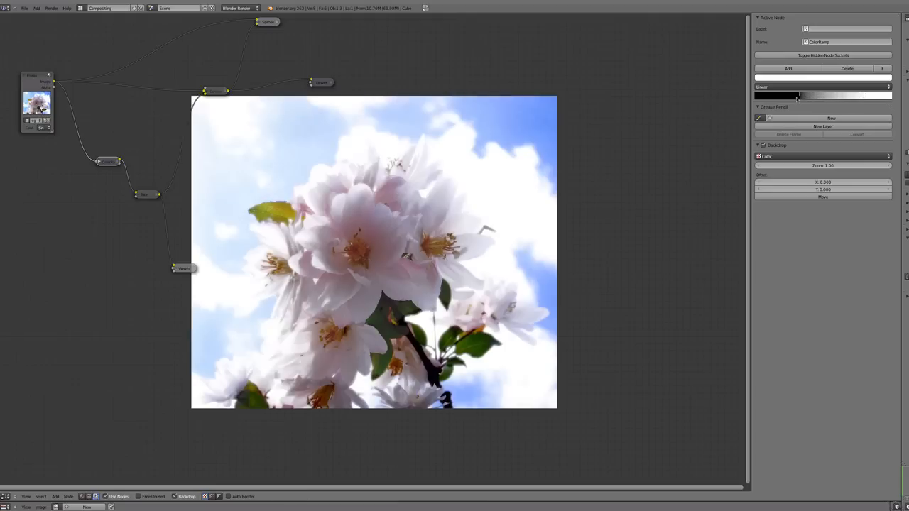
- Fine-tune the ColorRamp's black stop to about 40 percent of the ramp, keeping the white stop at about four fifths
left_click(799, 99)
left_click_drag(810, 97, 809, 98)
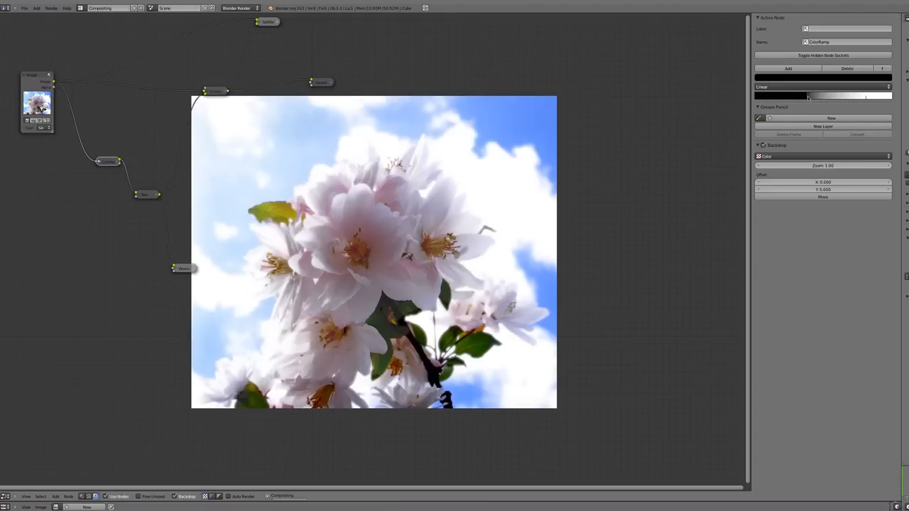
mouse_move(866, 96)
left_mouse_down()
mouse_move(855, 96)
mouse_move(866, 96)
left_mouse_up()
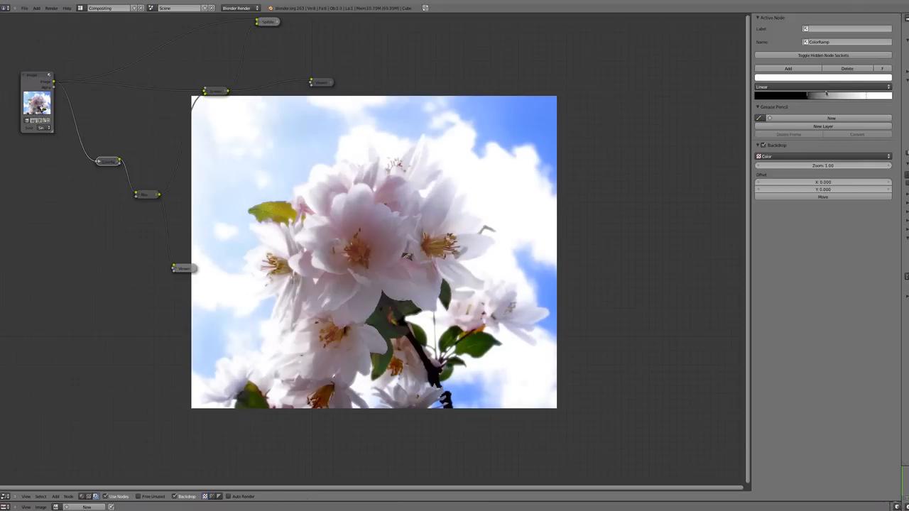
mouse_move(807, 96)
left_mouse_down()
mouse_move(823, 96)
mouse_move(809, 96)
left_mouse_up()
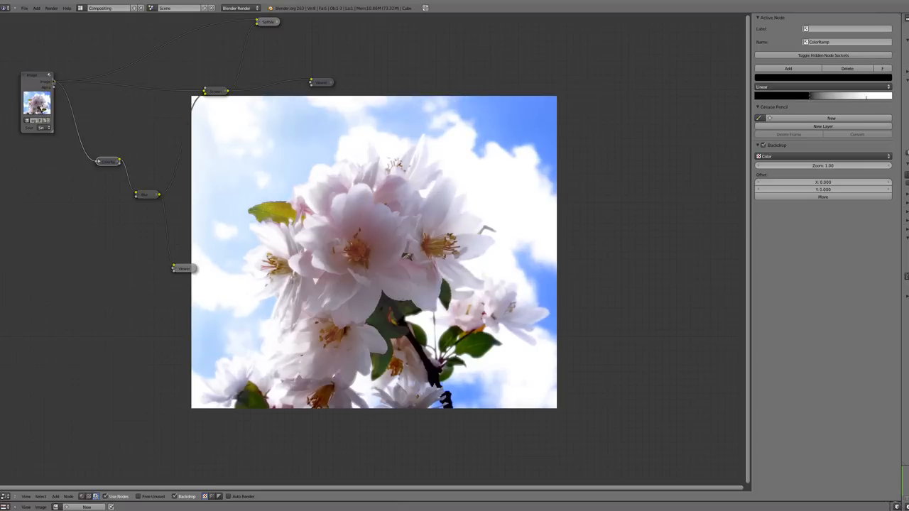
- Add an RGB Curves node and wire it between the flower image and the Screen node's first image input
left_click(32, 83)
key("shift+a")
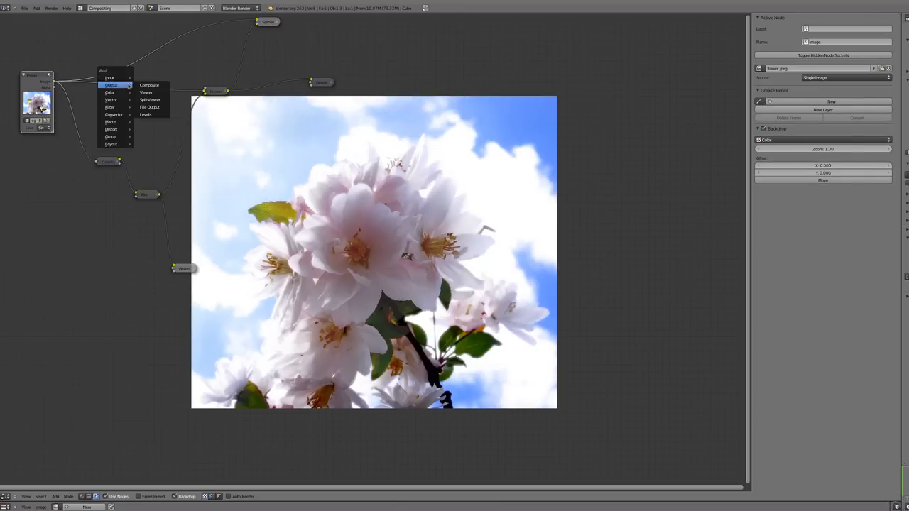
mouse_move(121, 93)
left_click(151, 92)
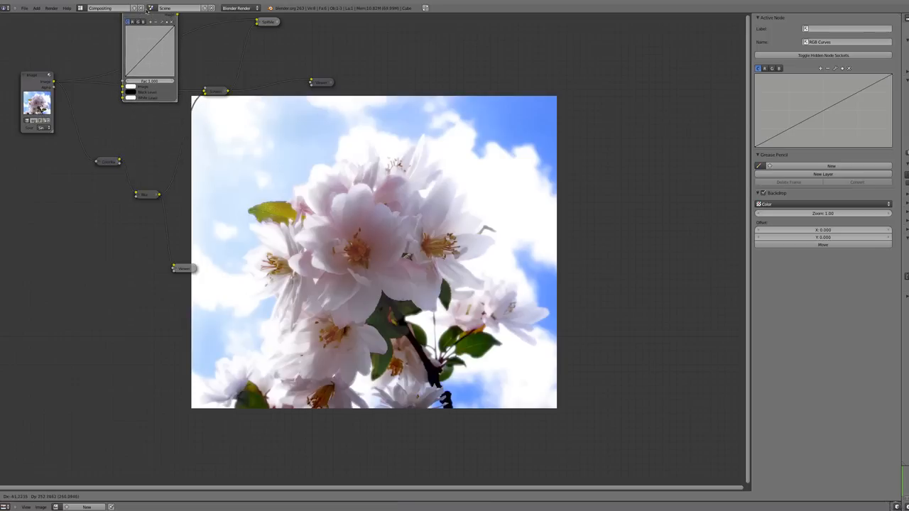
left_click(170, 67)
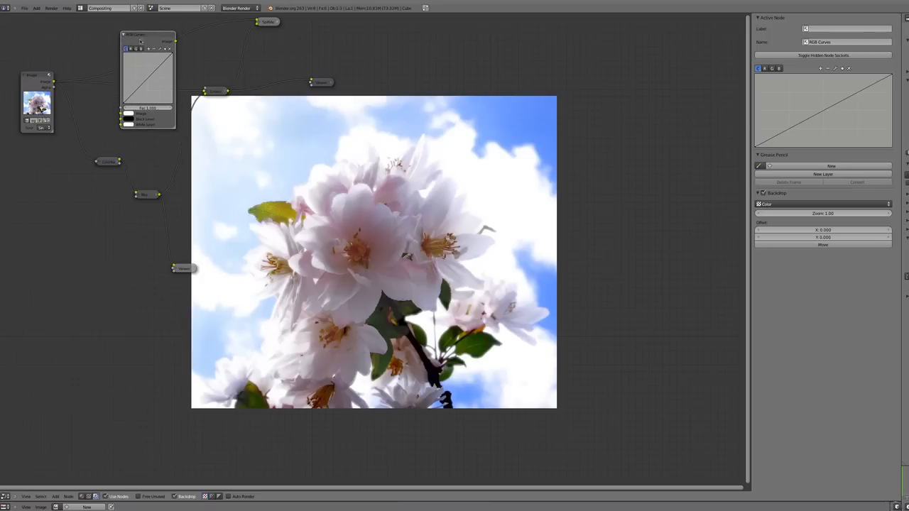
mouse_move(141, 41)
left_mouse_down()
mouse_move(126, 65)
mouse_move(126, 91)
mouse_move(148, 42)
mouse_move(141, 41)
left_mouse_up()
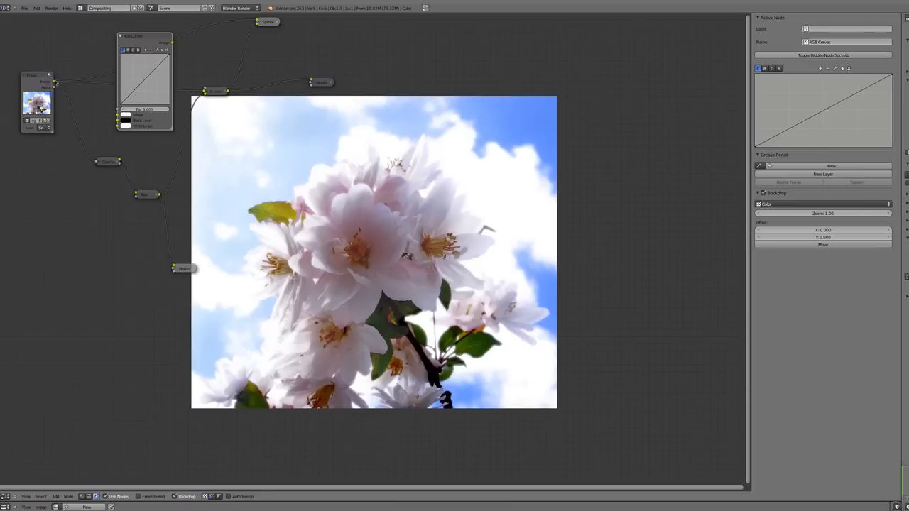
left_click_drag(55, 82, 117, 115)
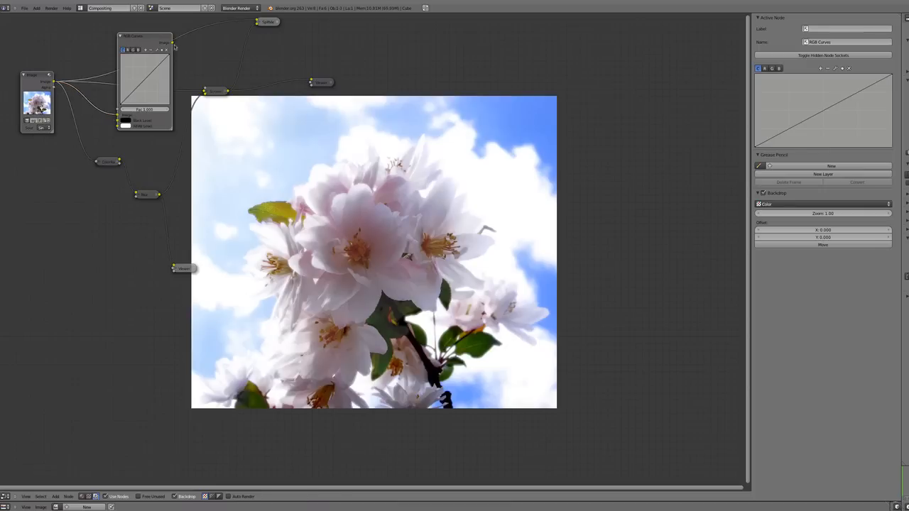
left_click_drag(173, 43, 204, 91)
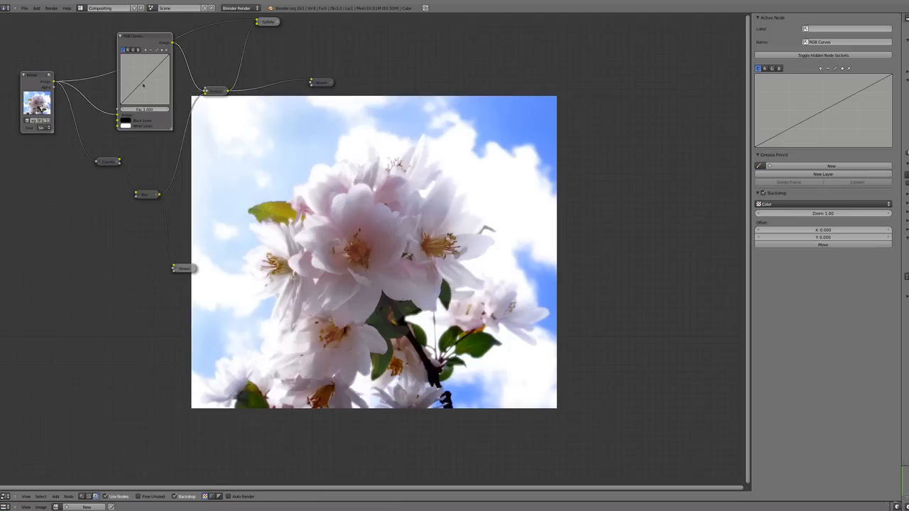
- Shape the RGB Curves into a gentle contrast-boosting S-curve, and tuck the collapsed node between the Image and Screen nodes
mouse_move(142, 84)
left_mouse_down()
mouse_move(139, 74)
mouse_move(154, 96)
left_mouse_up()
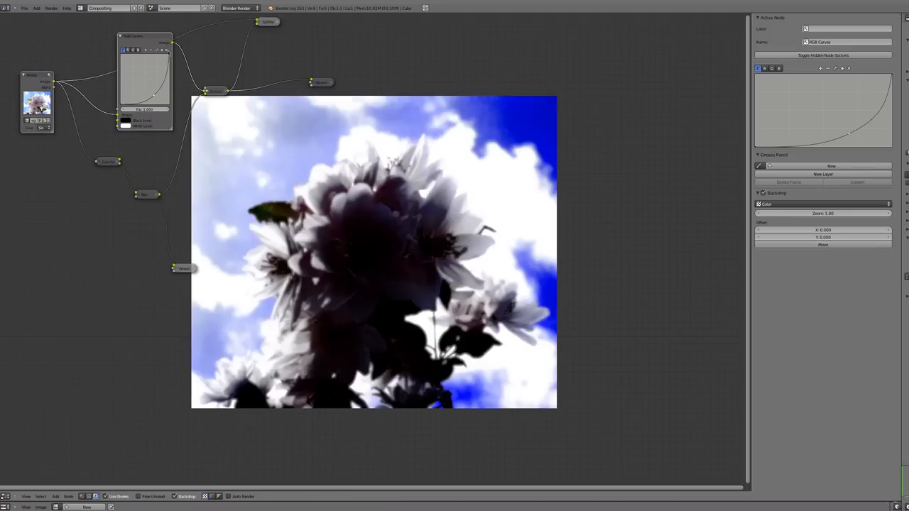
left_click(167, 50)
left_click_drag(137, 90, 152, 67)
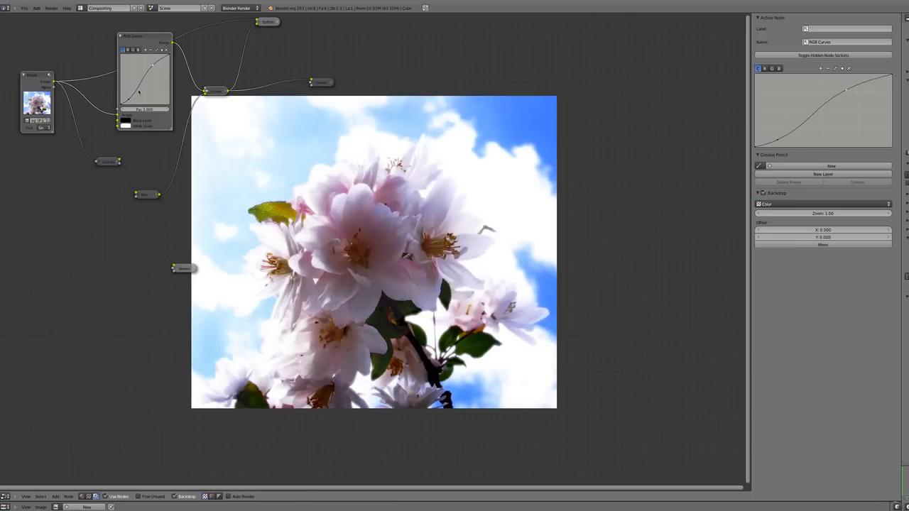
left_click_drag(128, 101, 130, 100)
left_click(121, 35)
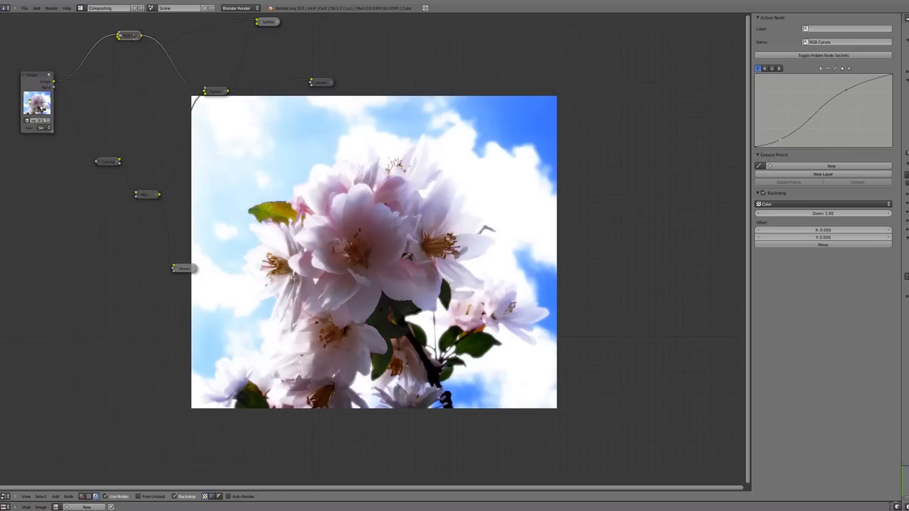
left_click_drag(128, 38, 134, 115)
- Add another Viewer node above the screened result's Viewer and feed it the original flower image
left_click(46, 79)
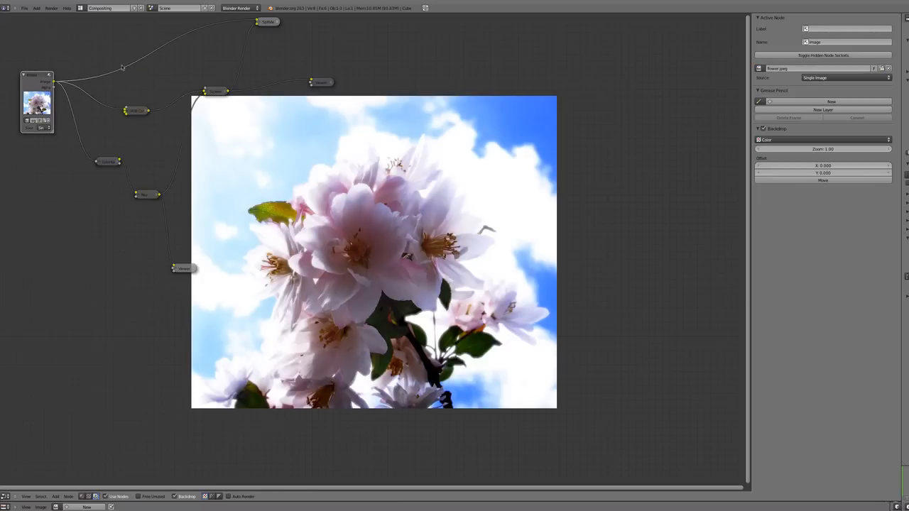
key("shift+a")
left_click(147, 64)
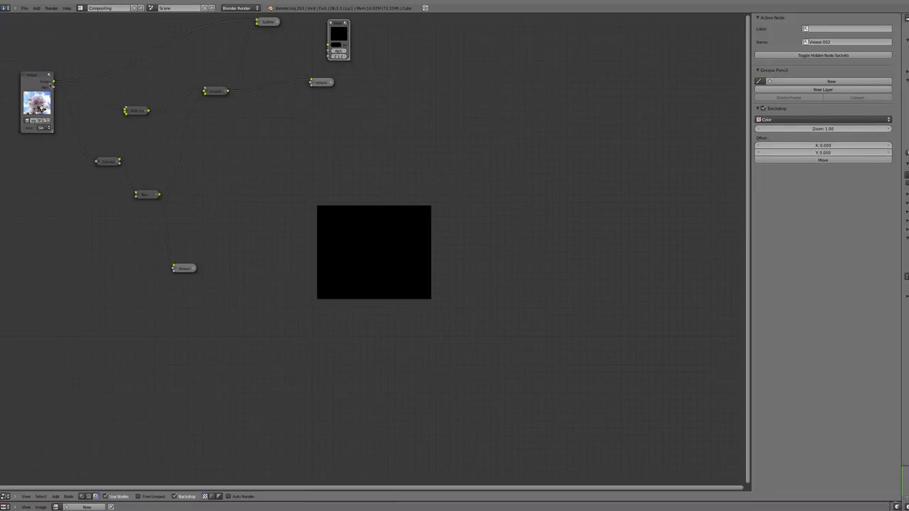
left_click(50, 85, "ctrl+shift")
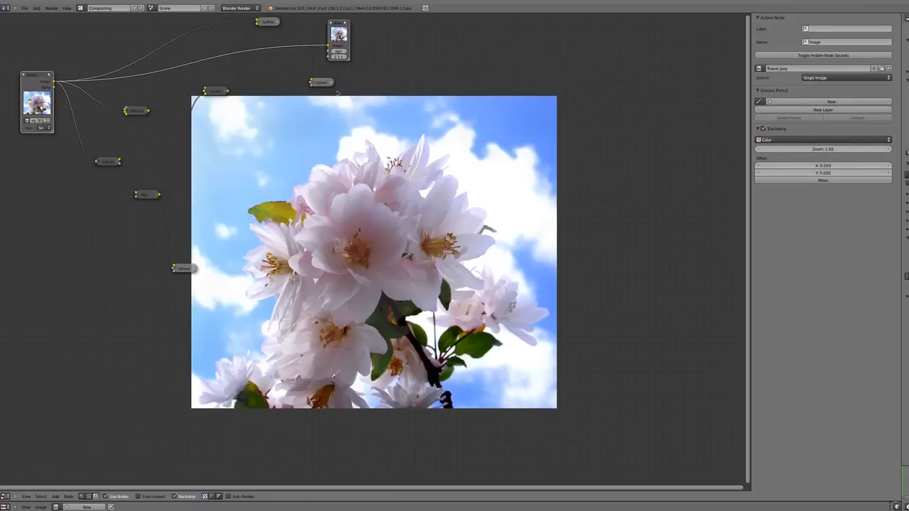
- Compare the original flower image with the processed result by alternating between their two Viewers, ending on the processed result
left_click(321, 82)
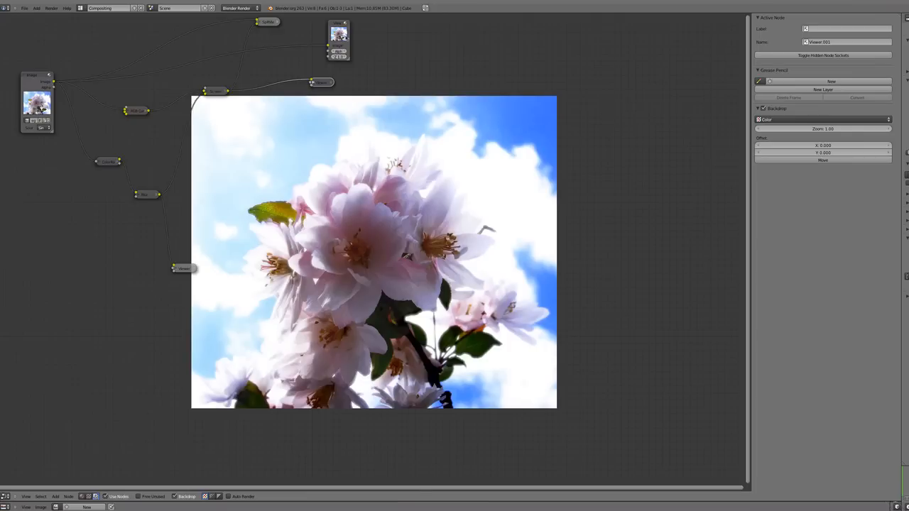
left_click(337, 24)
left_click(326, 82)
left_click(339, 44)
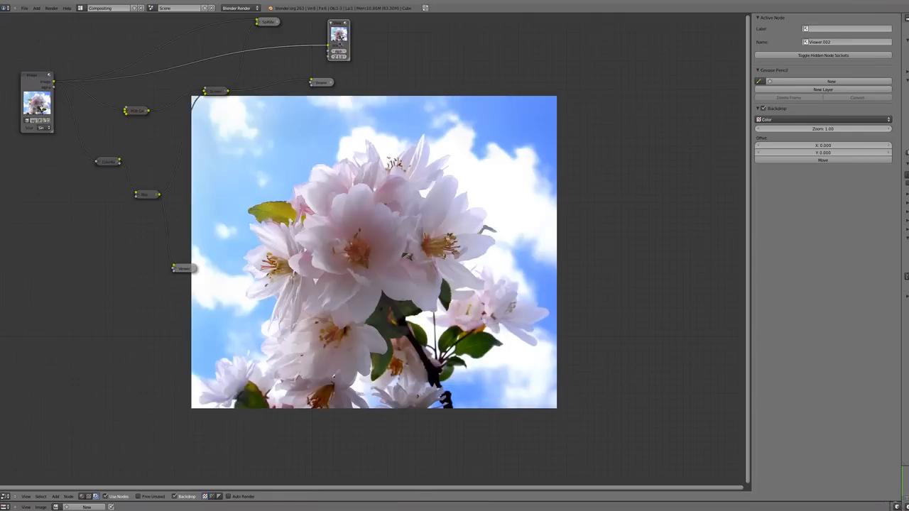
left_click(322, 82)
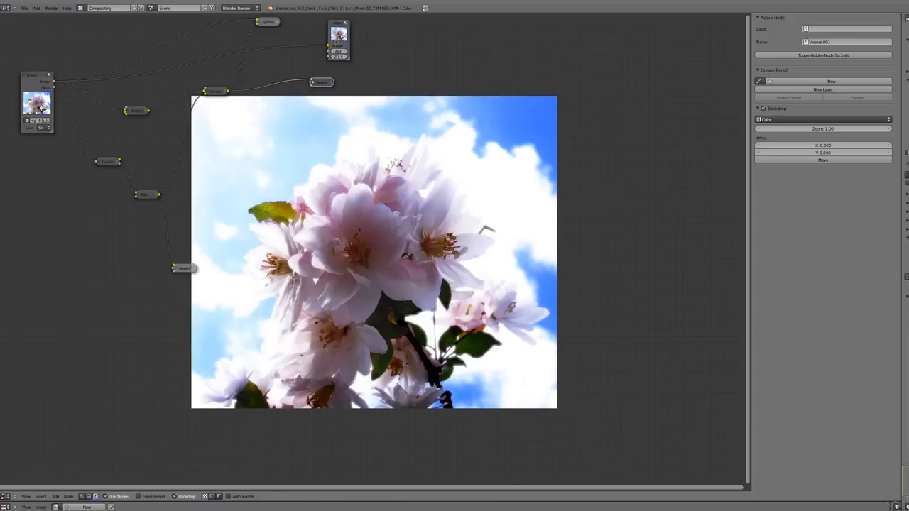
left_click(337, 44)
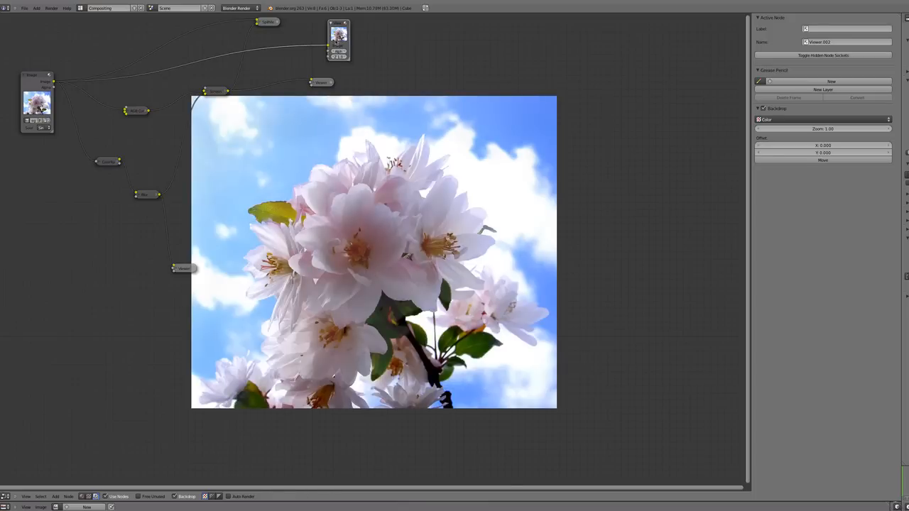
left_click(322, 83)
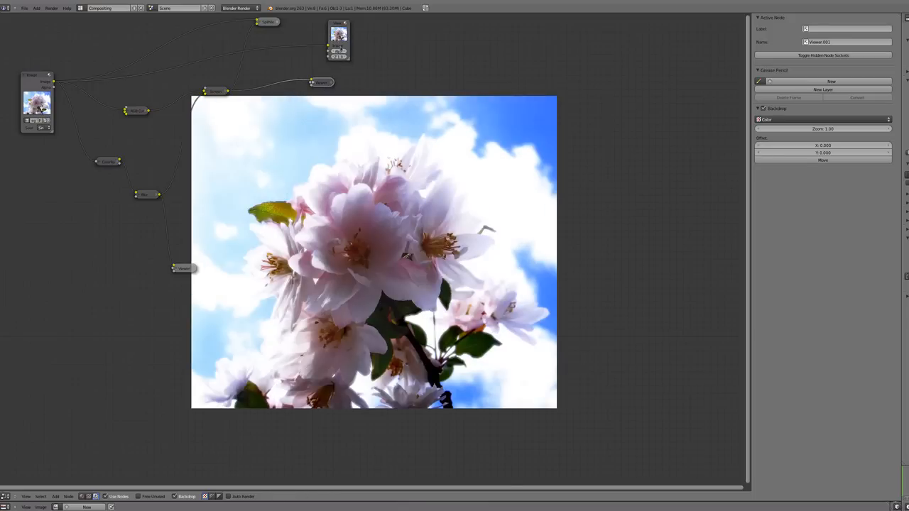
left_click(343, 41)
left_click(324, 82)
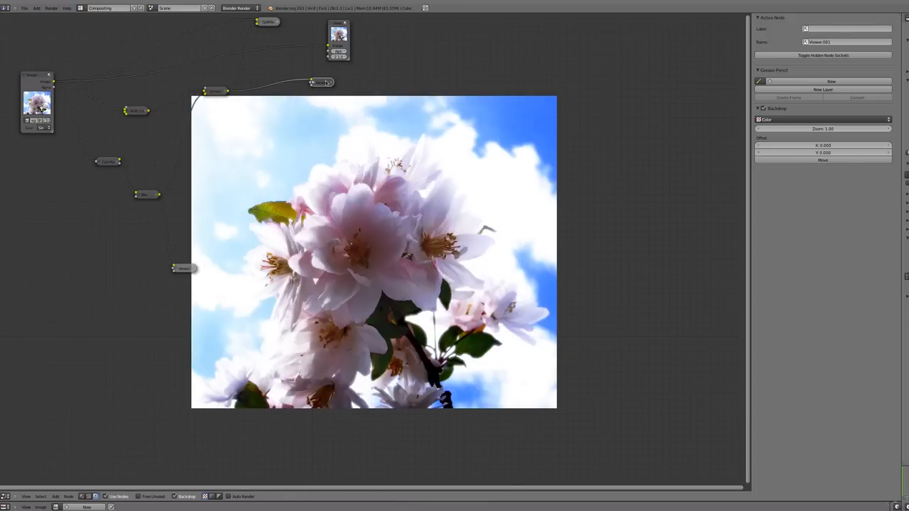